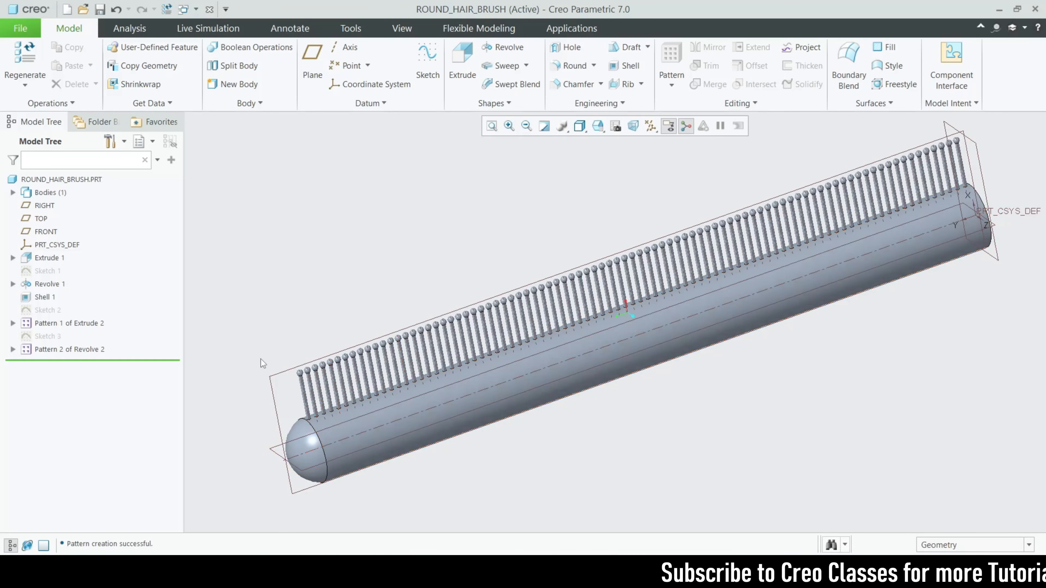
Group the bristle and ball-tip patterns with their sketches, and set up an Axis pattern of the group about the cylinder's central axis
left_click(45, 350, "shift")
left_click(83, 304)
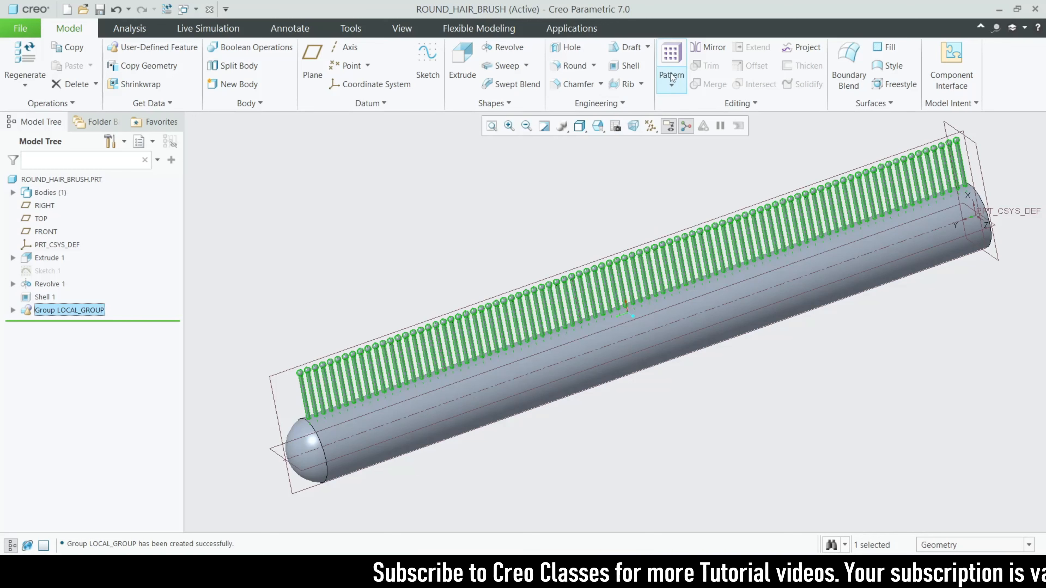
left_click(671, 58)
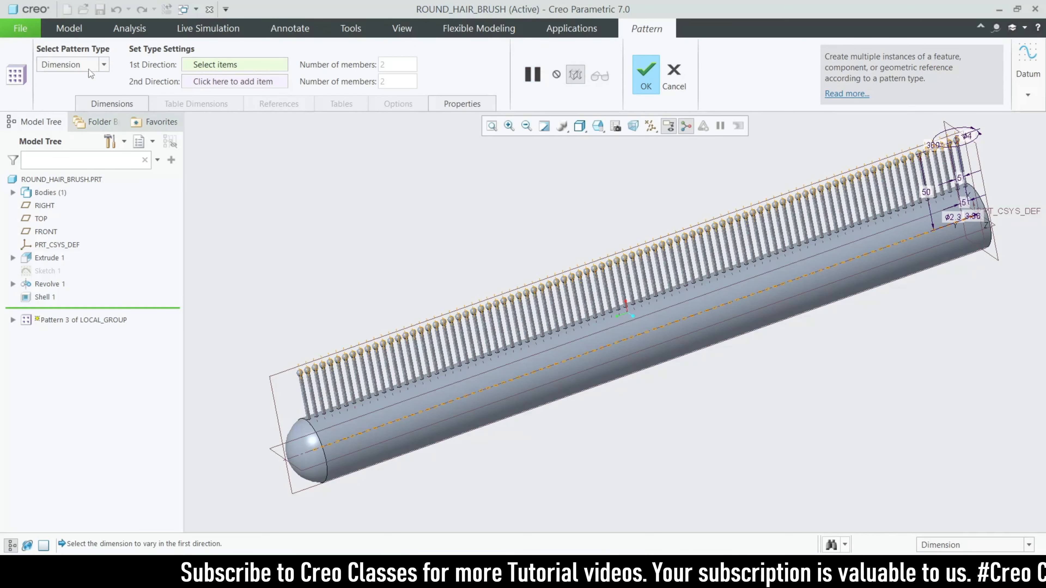
left_click(103, 64)
left_click(66, 105)
scroll(480, 371, "down", 2)
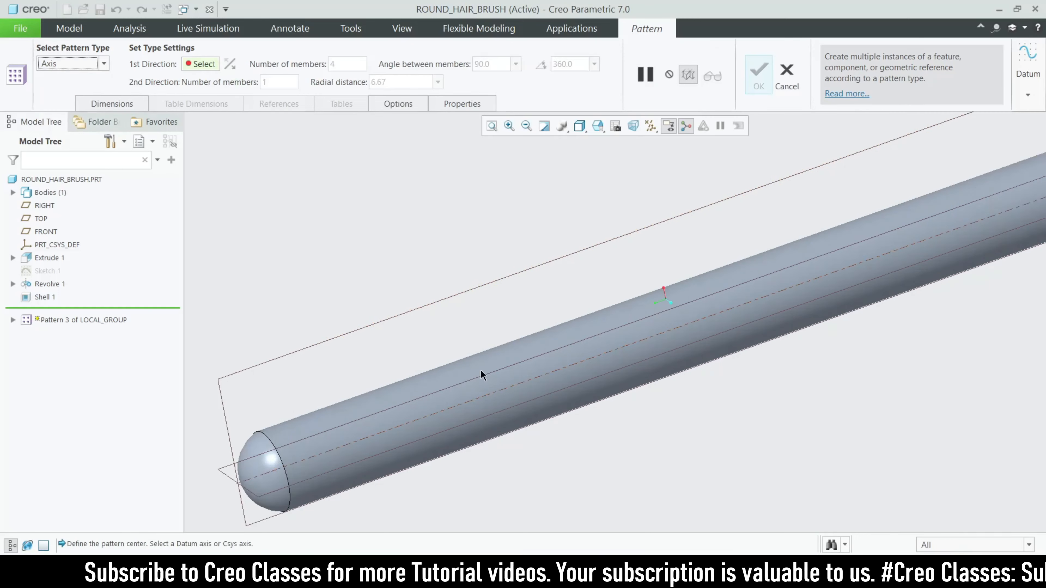
left_click(509, 389)
scroll(396, 362, "up", 3)
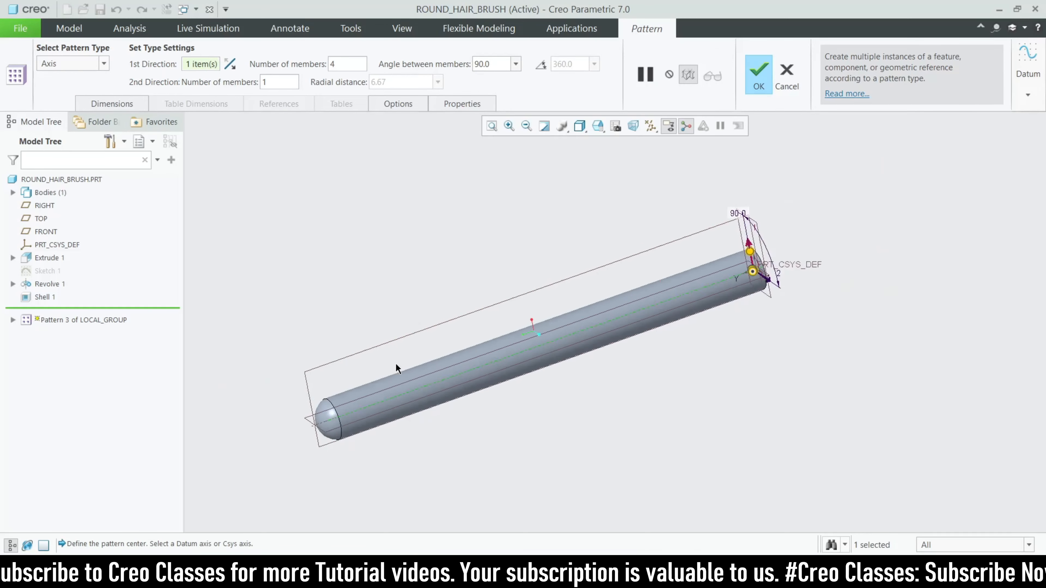
middle_click_drag(395, 363, 585, 371)
scroll(585, 370, "down", 4)
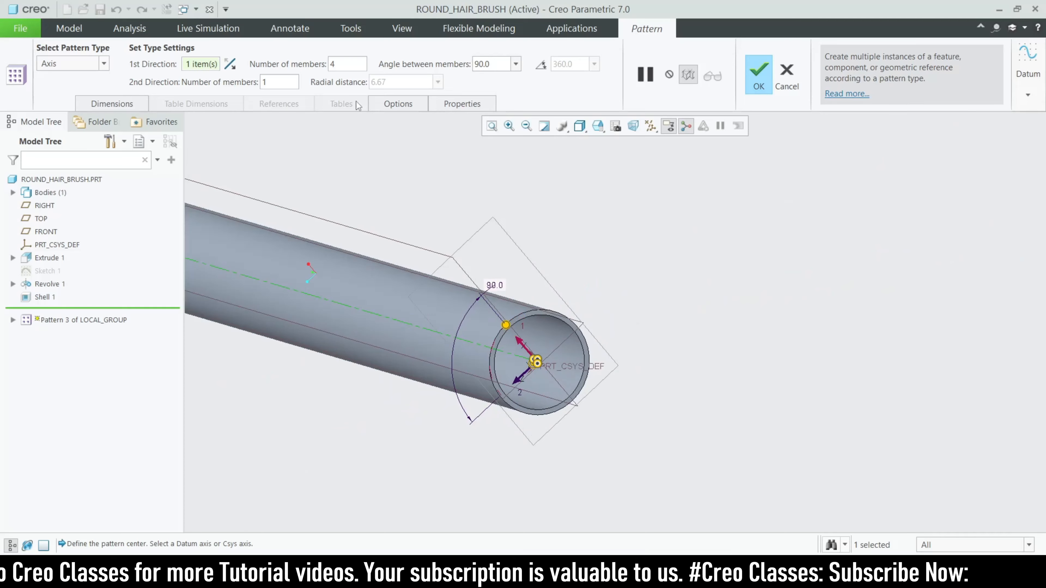
Set the axis pattern to 12 members spread evenly over 360 degrees and create it
left_click(353, 62)
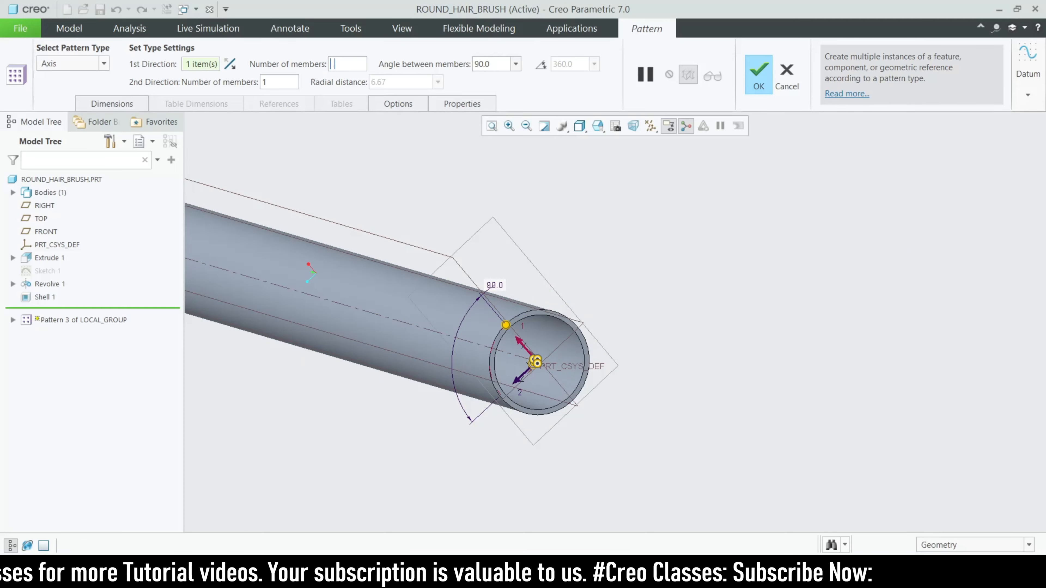
key("BackSpace")
type("12")
key("Return")
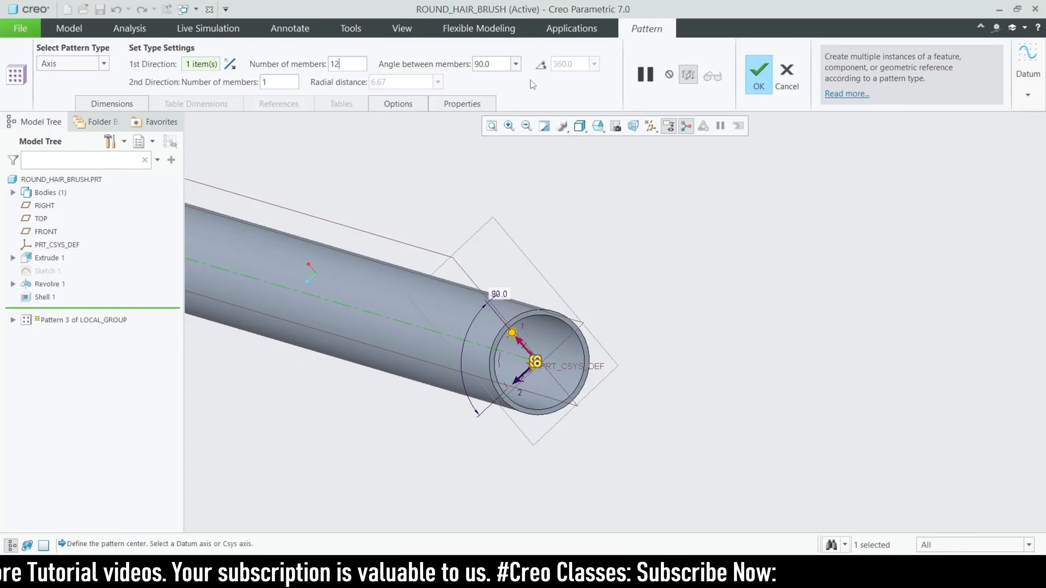
left_click(540, 64)
left_click(754, 82)
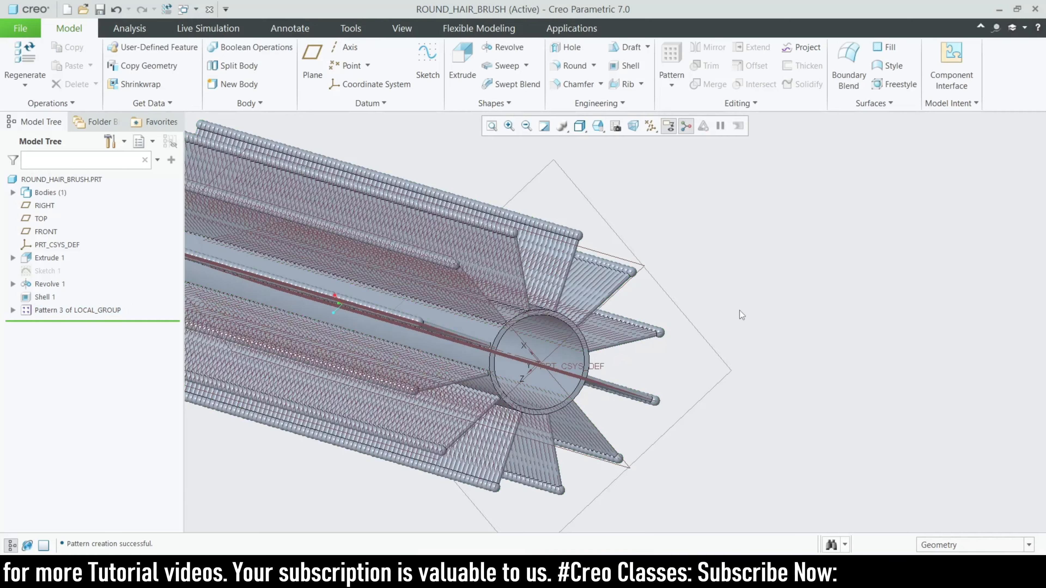
Turn off the display of all datum entities
scroll(644, 332, "down", 5)
mouse_move(669, 343)
middle_mouse_down()
mouse_move(534, 369)
mouse_move(441, 451)
mouse_move(471, 460)
mouse_move(471, 444)
mouse_move(481, 485)
mouse_move(425, 435)
mouse_move(433, 453)
mouse_move(374, 457)
mouse_move(396, 446)
middle_mouse_up()
scroll(759, 376, "up", 5)
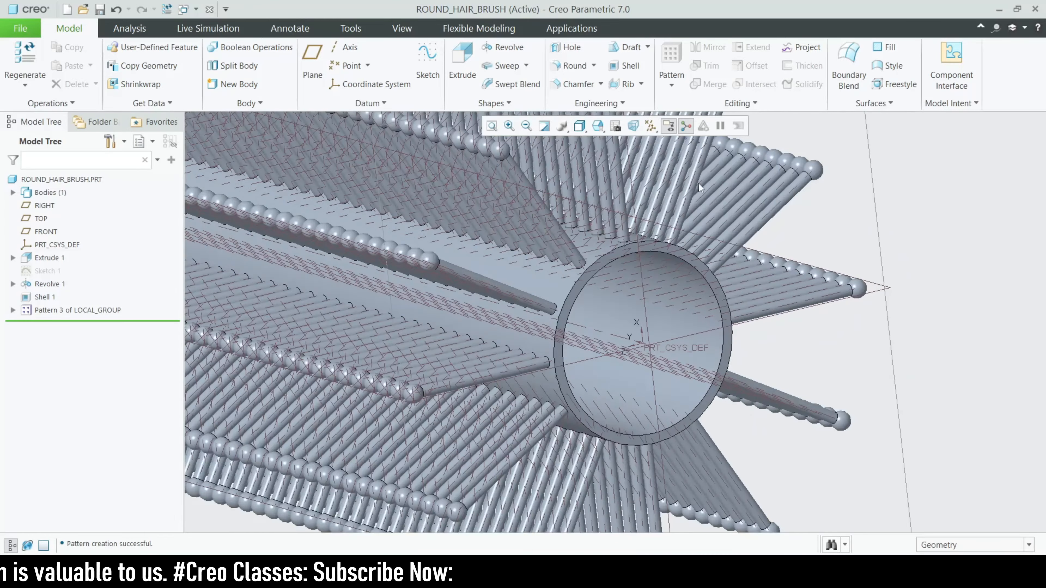
left_click(651, 126)
left_click(651, 141)
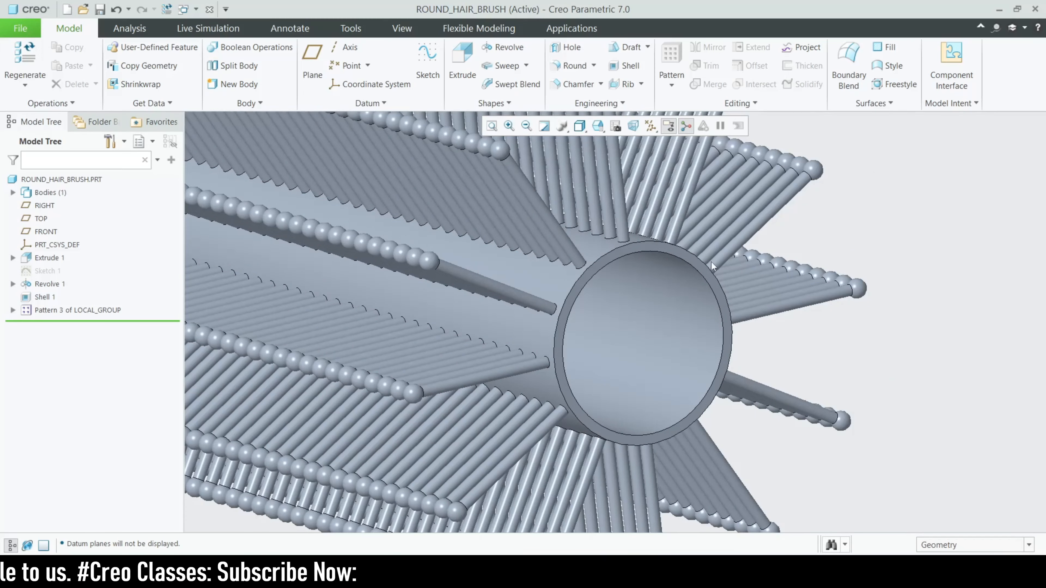
Start an Extrude on the tube's open end face and sketch a circle from the centre matching the tube's outer edge
scroll(722, 322, "up", 2)
left_click(731, 322)
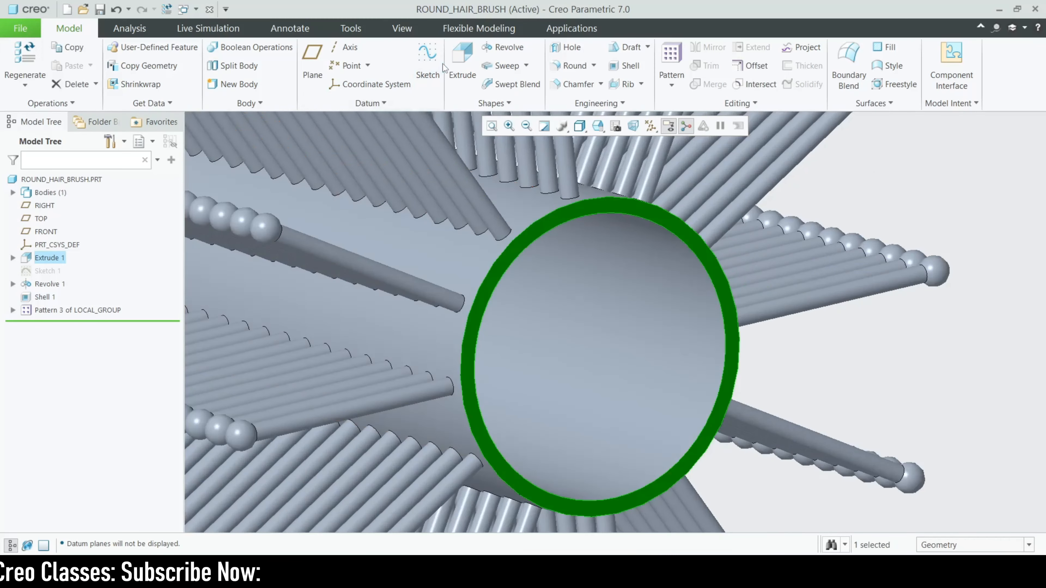
left_click(453, 64)
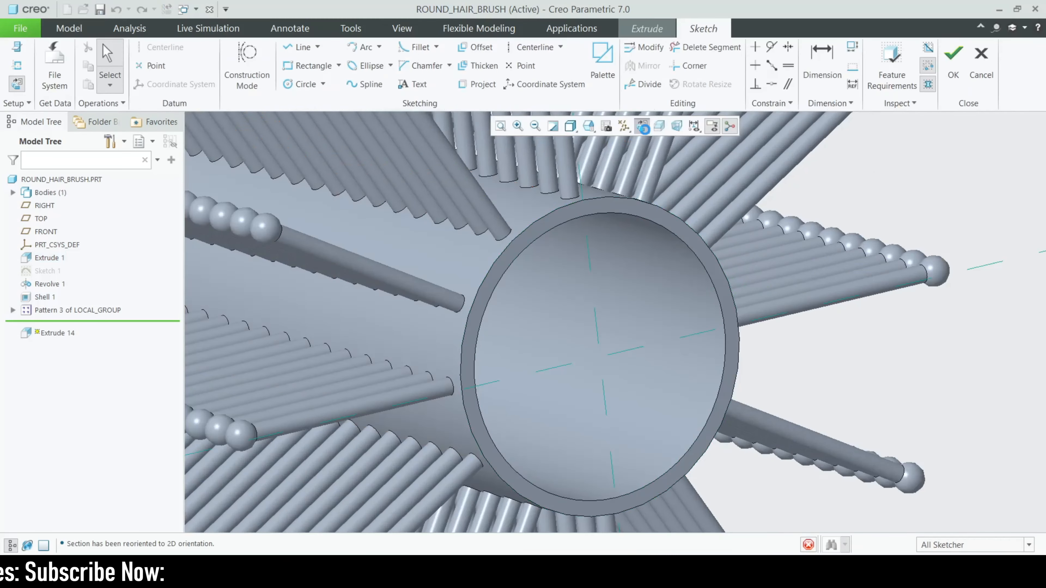
scroll(643, 330, "down", 3)
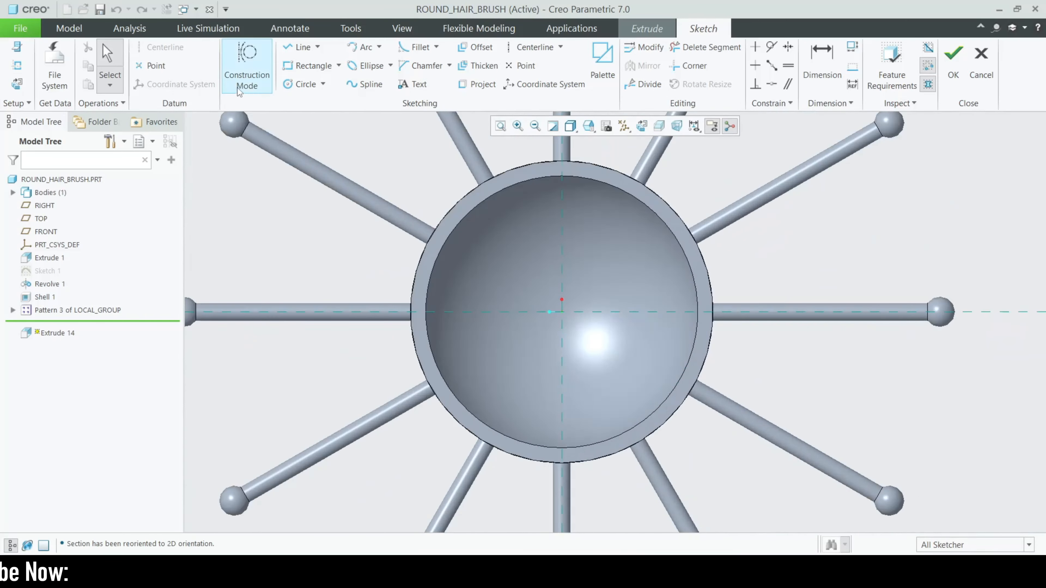
left_click(305, 84)
left_click(562, 312)
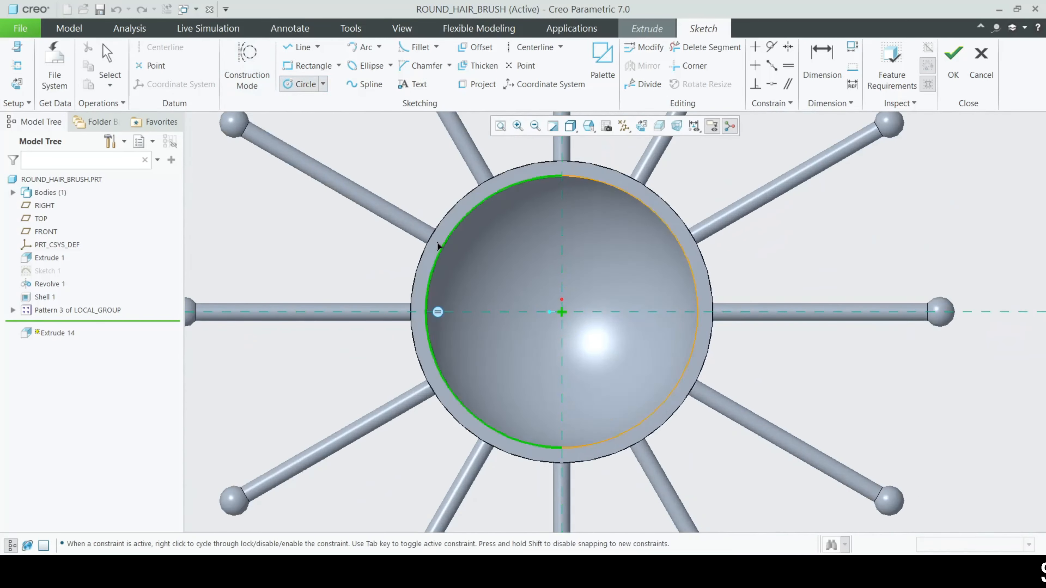
left_click(449, 217)
left_click(954, 62)
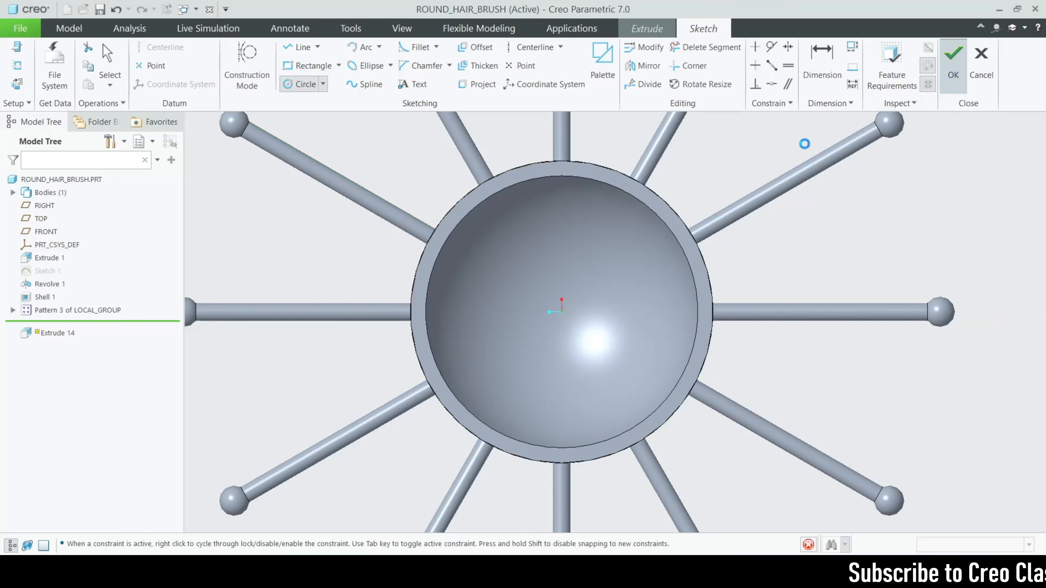
Extrude the circle outward as a solid with a depth of 20
scroll(385, 303, "down", 4)
middle_click_drag(385, 298, 880, 258)
scroll(882, 255, "up", 3)
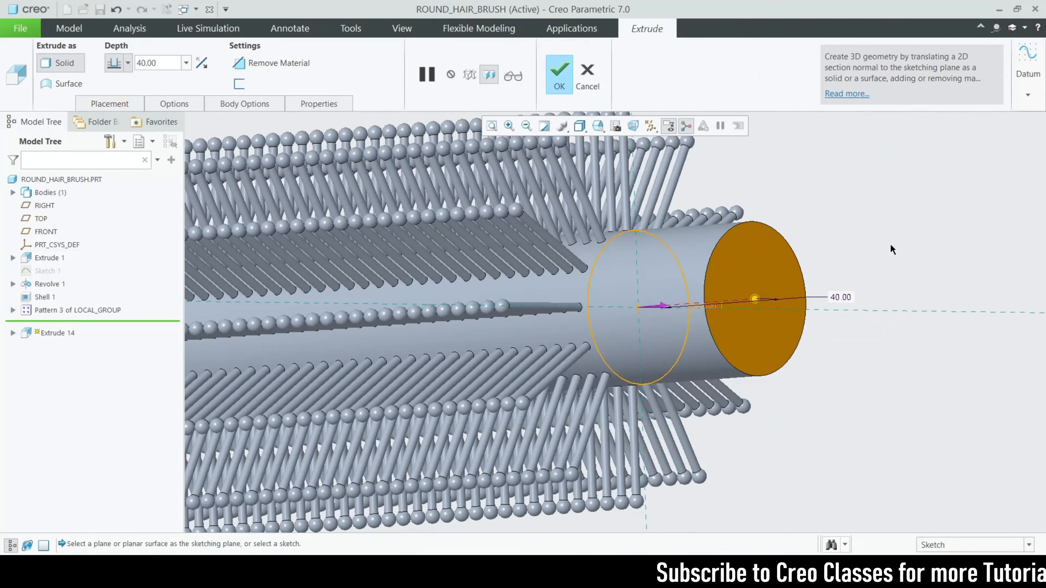
double_click(171, 61)
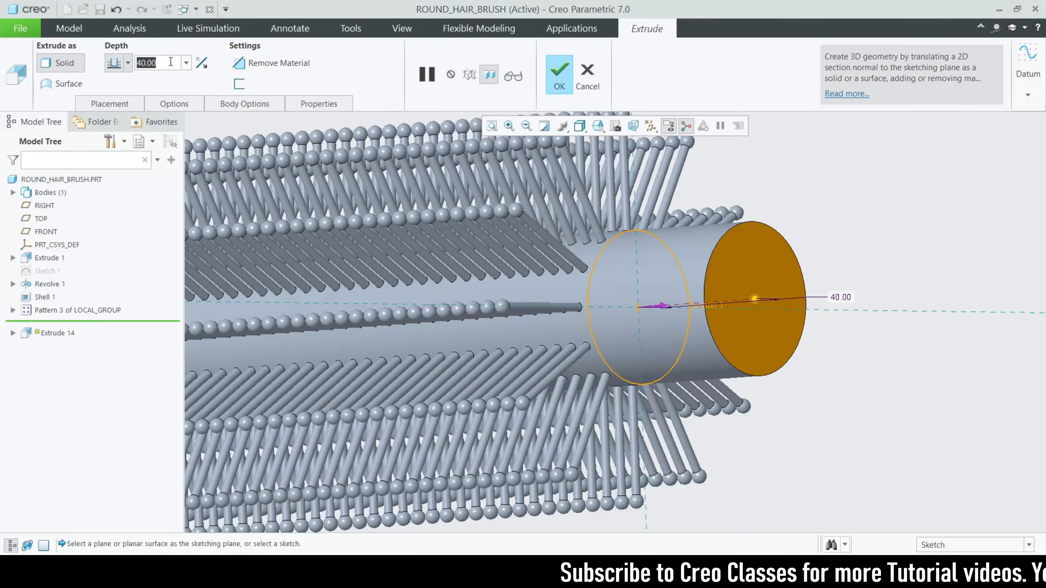
type("20")
key("Return")
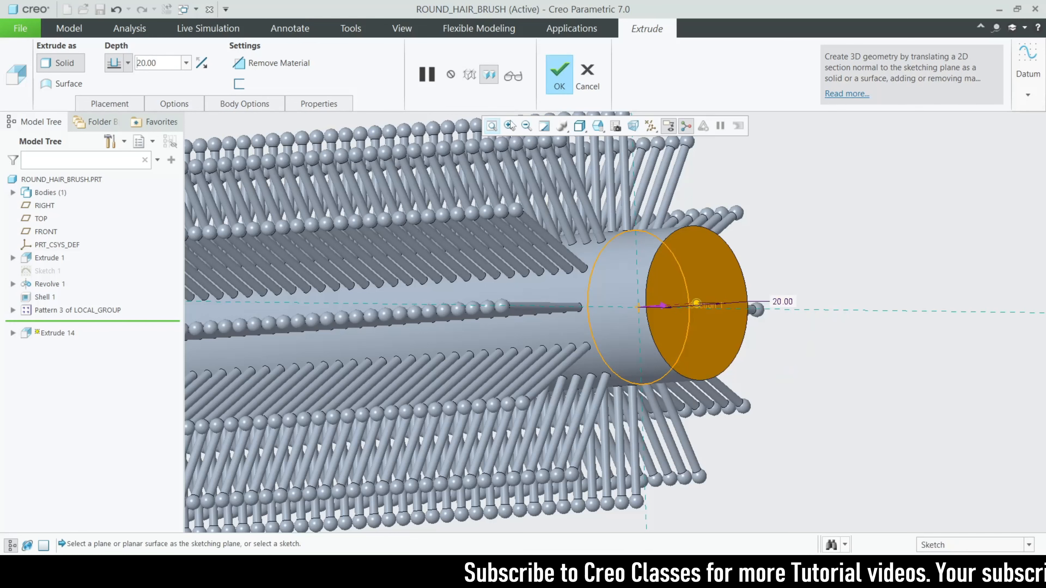
left_click(560, 74)
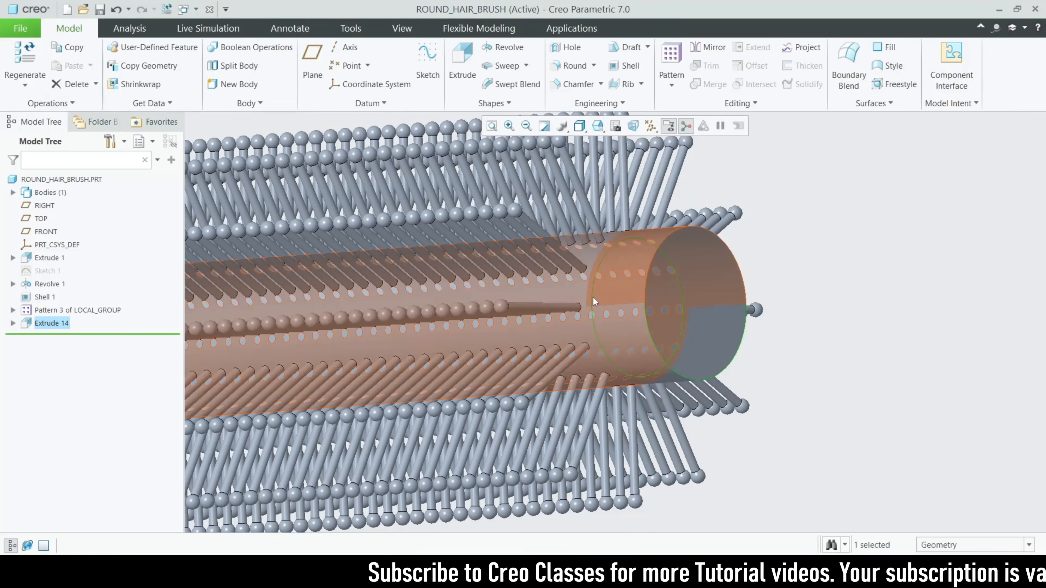
left_click(810, 262)
Turn the display of the datum planes back on
scroll(796, 294, "down", 3)
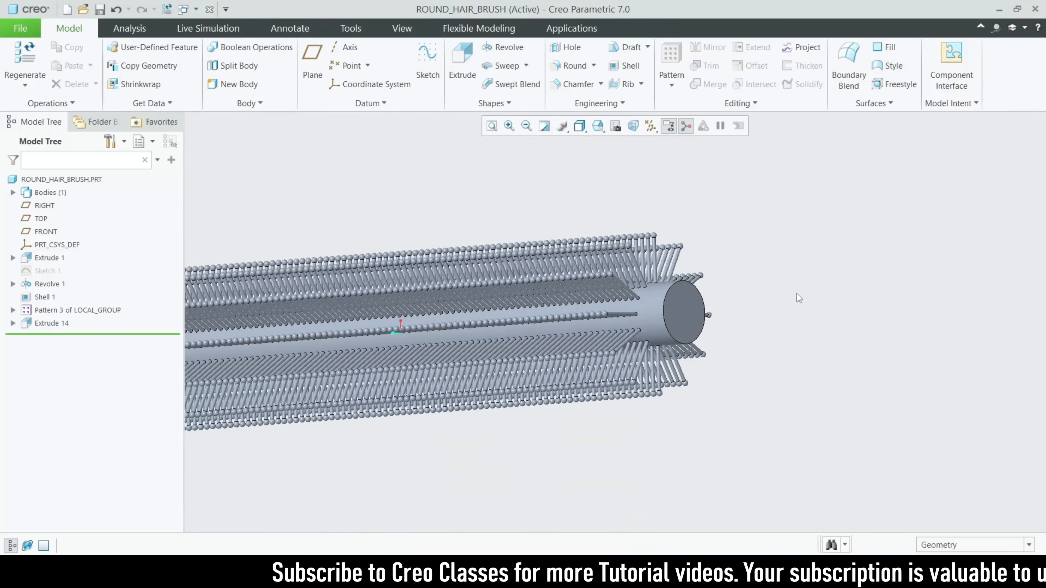
mouse_move(797, 294)
middle_mouse_down()
mouse_move(828, 372)
mouse_move(842, 355)
mouse_move(813, 337)
middle_mouse_up()
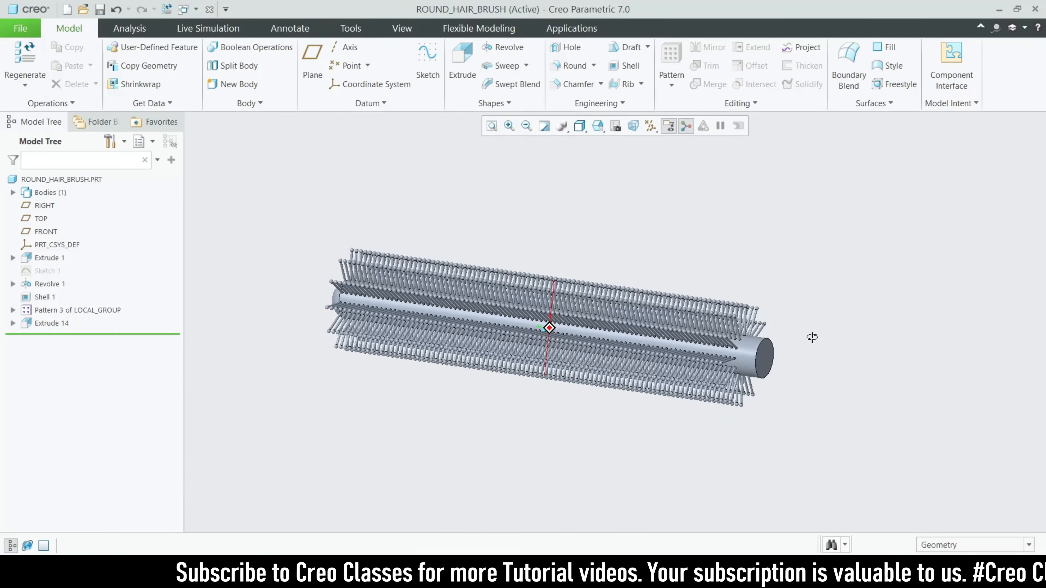
left_click(651, 125)
left_click(652, 141)
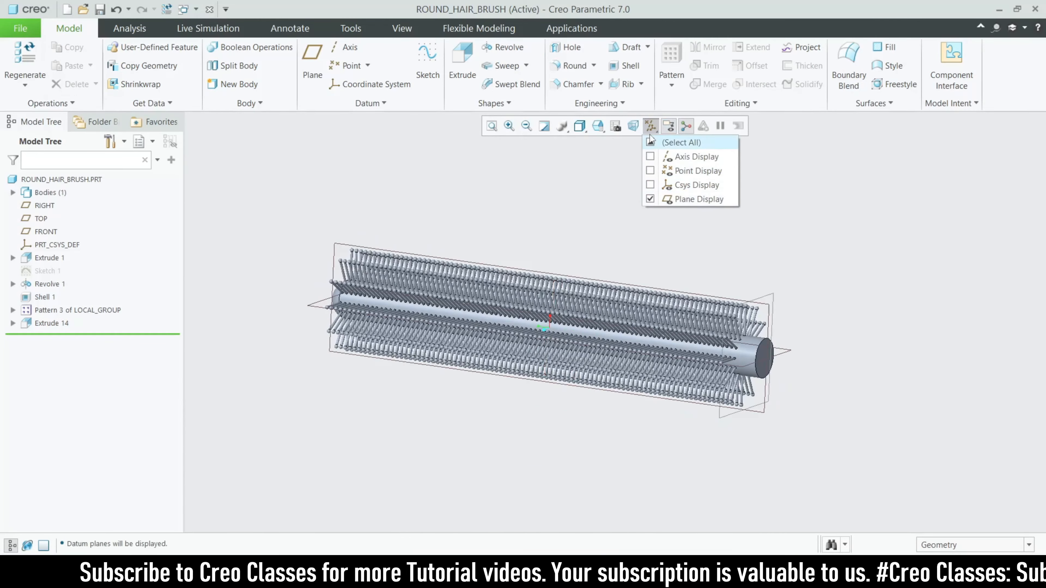
scroll(769, 341, "up", 3)
scroll(770, 341, "down", 3)
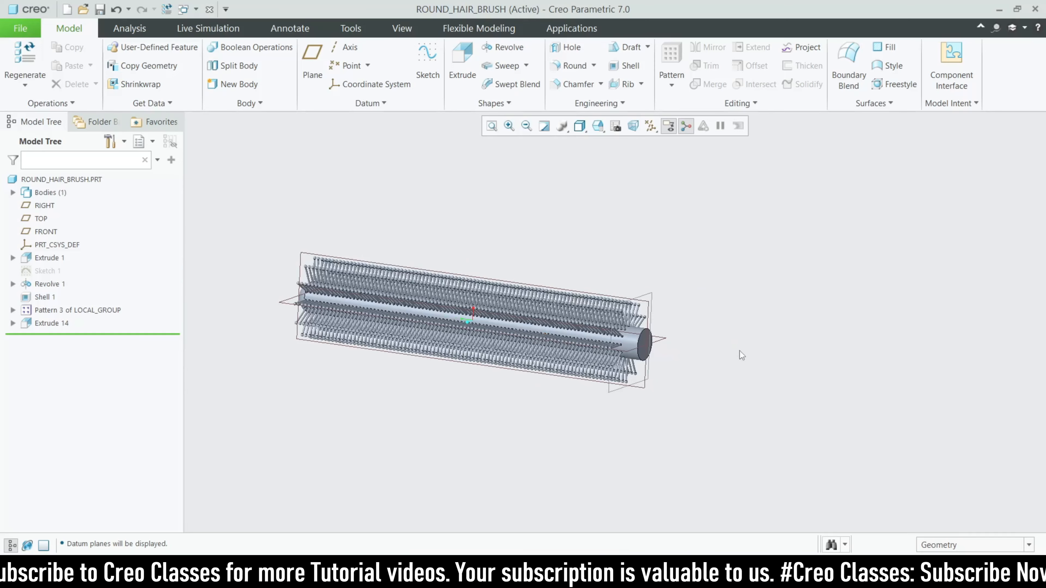
scroll(491, 285, "up", 3)
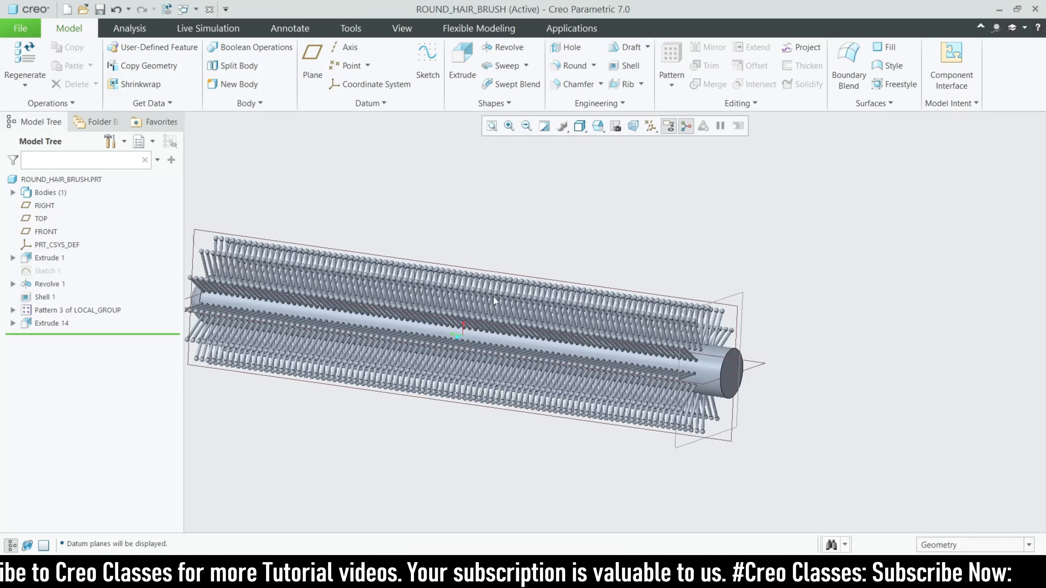
Start a sketch on the FRONT plane, adding the end plug's flat face and its upper outer edge as references
left_click(195, 235)
left_click(427, 58)
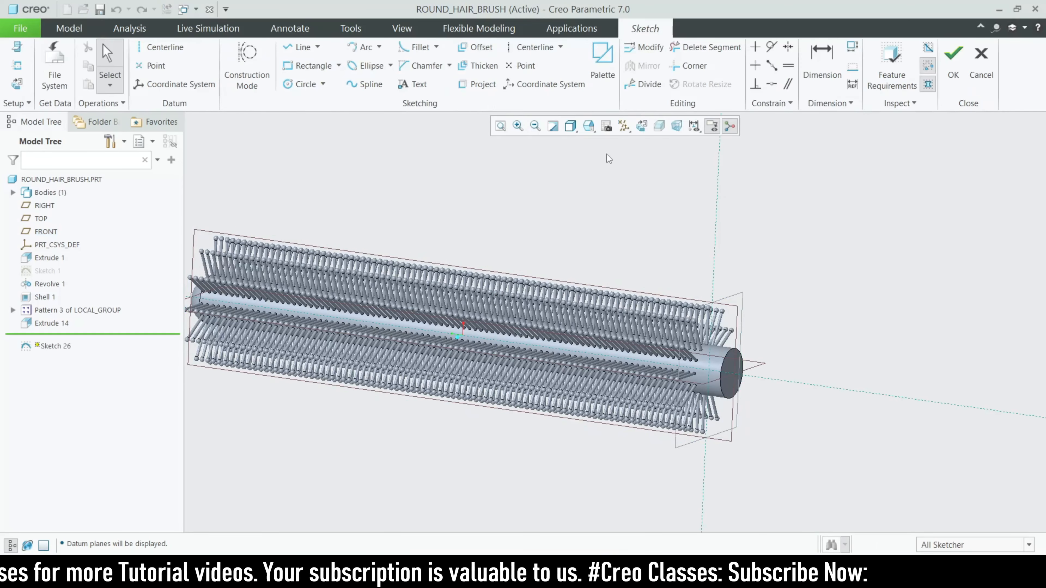
left_click(641, 127)
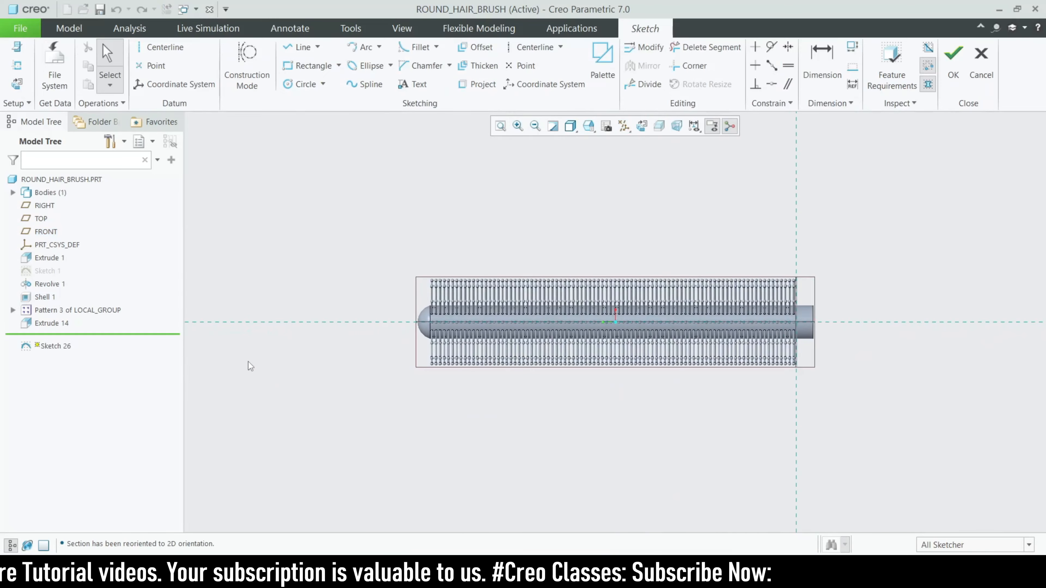
scroll(519, 350, "up", 5)
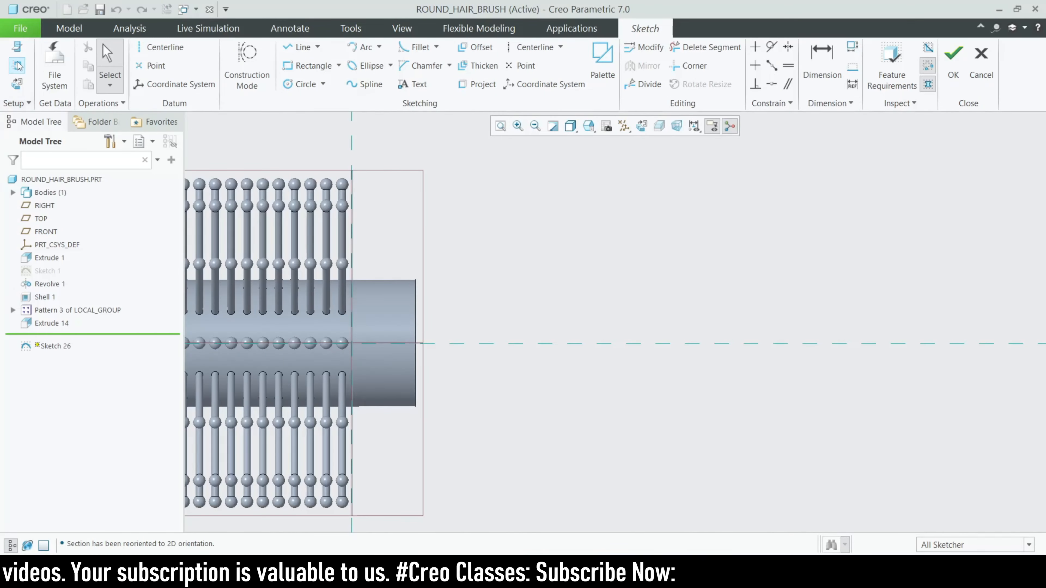
left_click(414, 332)
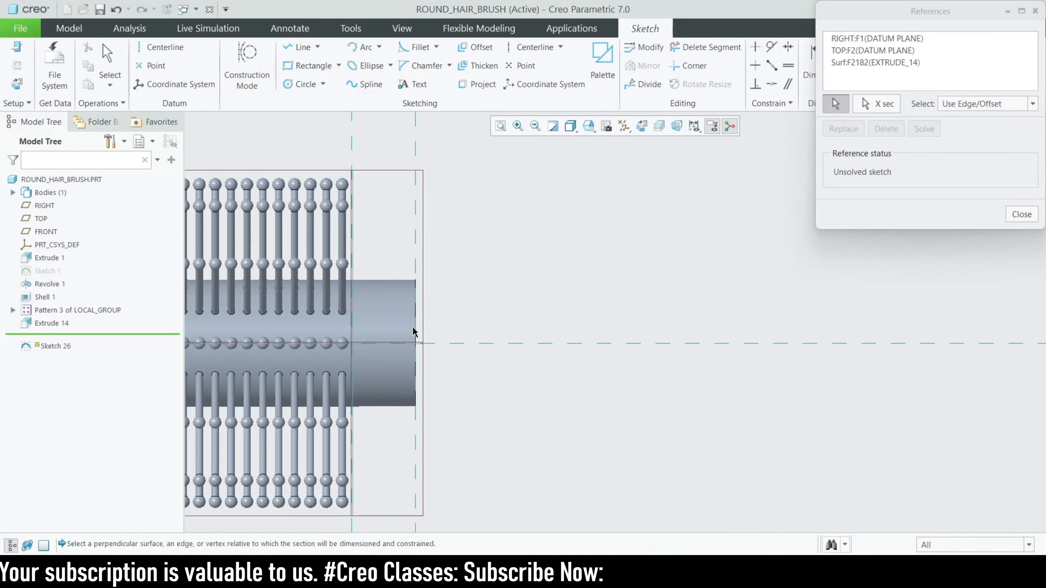
left_click(402, 282)
left_click(1022, 214)
Draw a stepped line chain from the plug's upper corner: about 46 outward, 12 down, 60 across, back up, and 71 outward
left_click(300, 47)
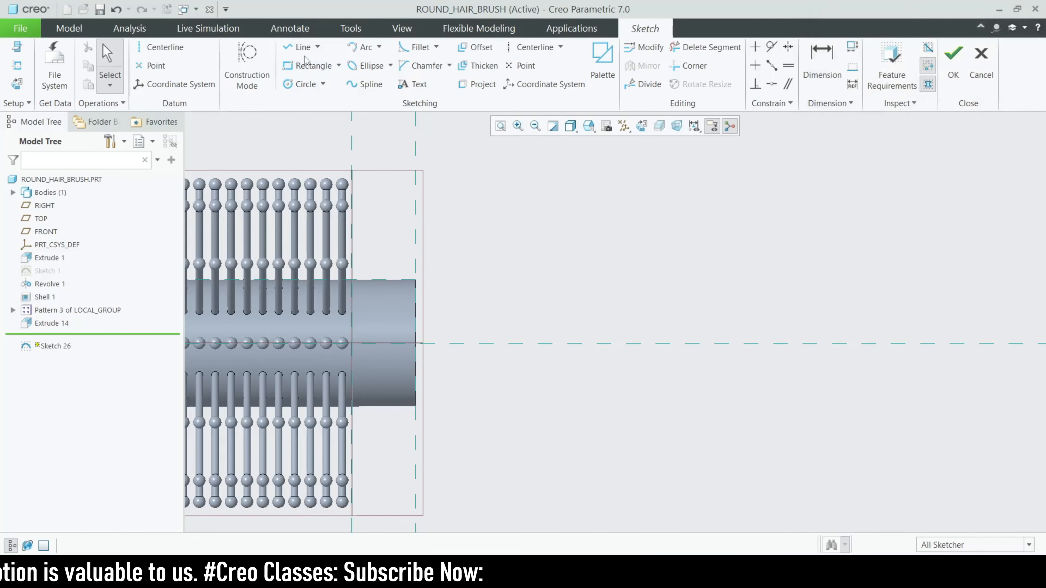
left_click(415, 280)
left_click(561, 280)
left_click(561, 320)
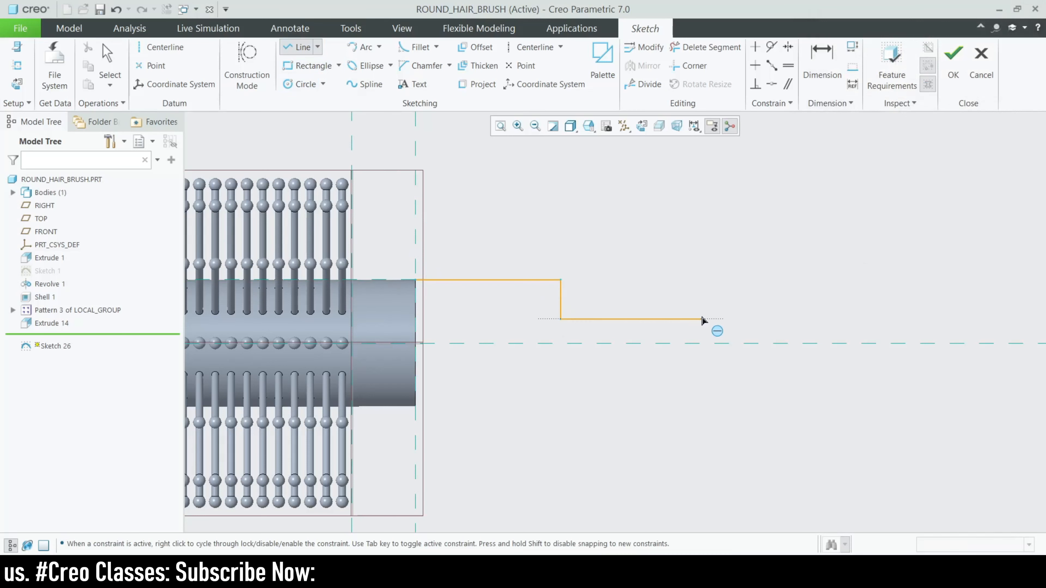
left_click(751, 319)
left_click(750, 280)
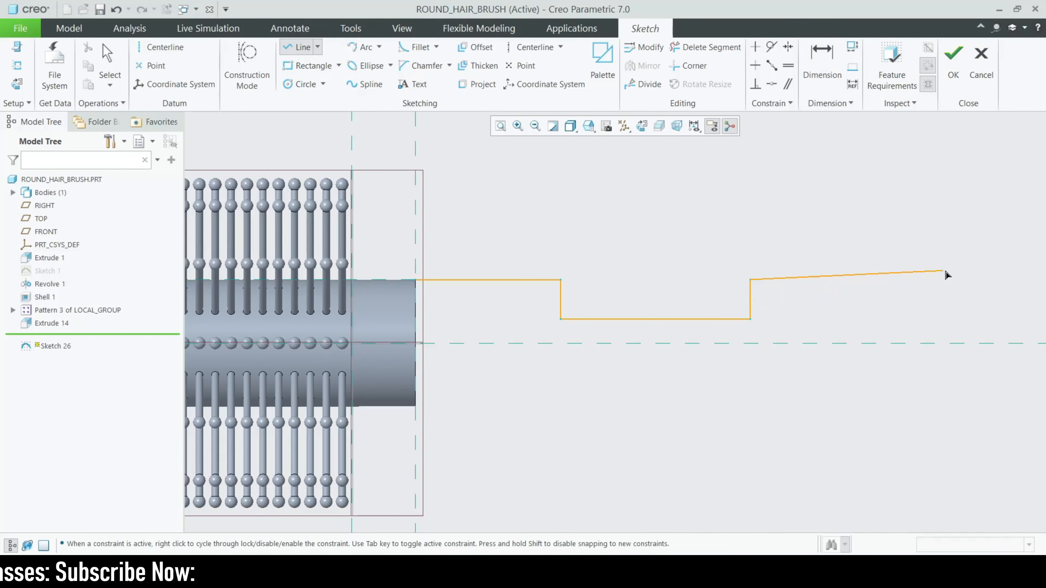
left_click(977, 281)
middle_click(882, 353)
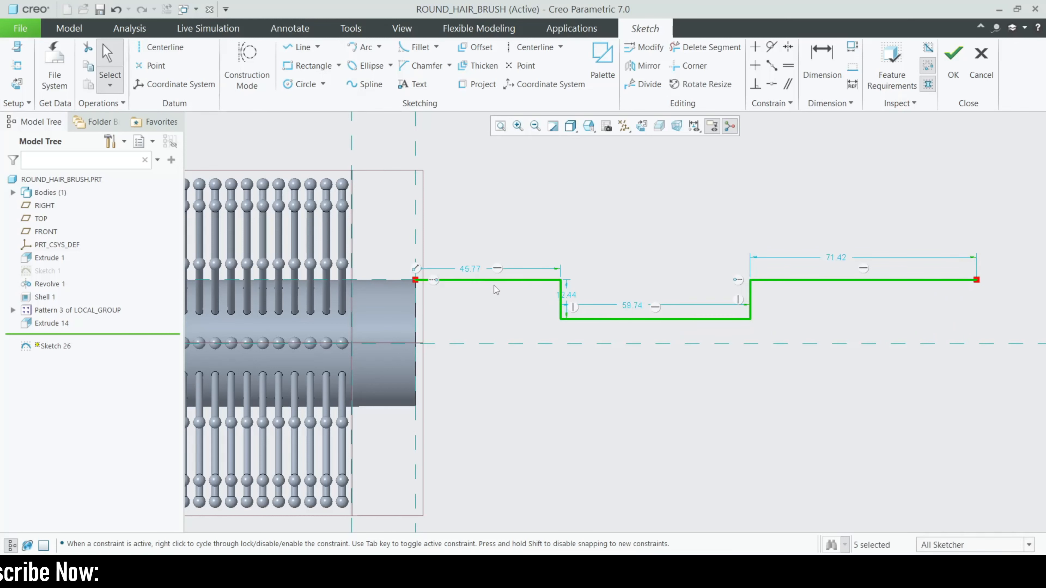
Set the first horizontal segment's length to 35 and the lowered middle segment's length to 40
double_click(478, 274)
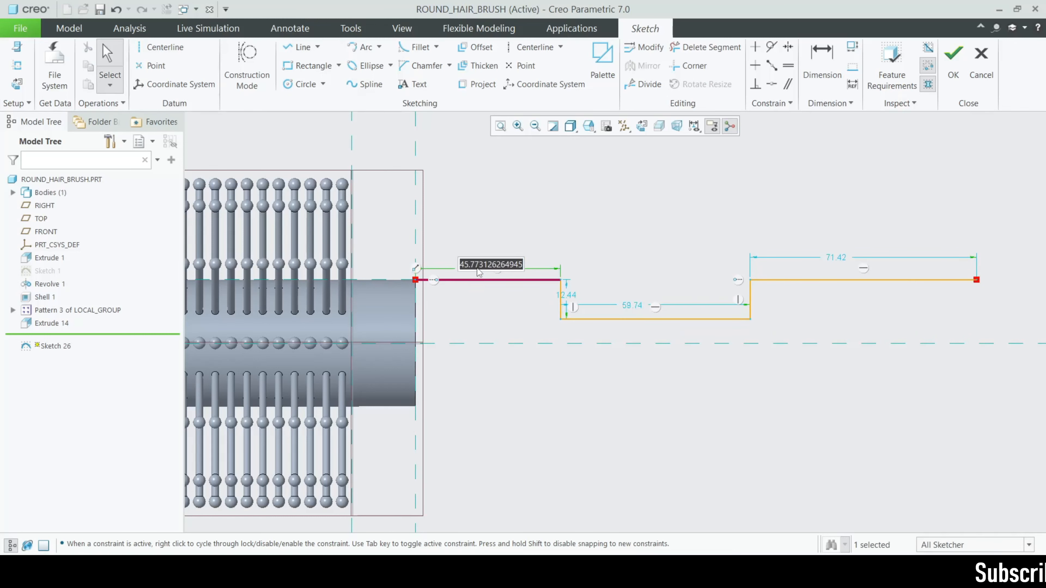
type("35")
key("Return")
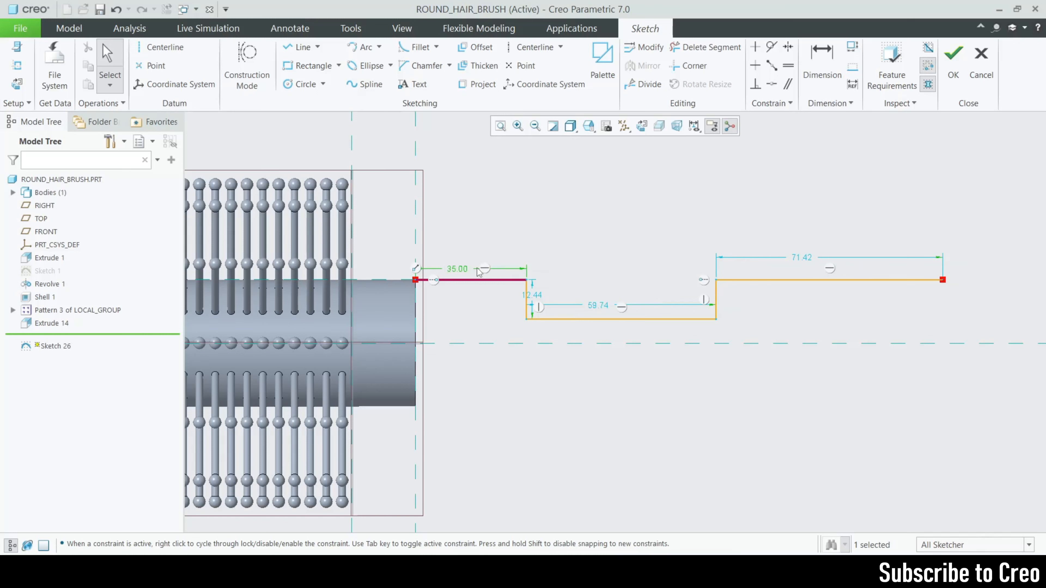
double_click(598, 305)
type("40")
key("Return")
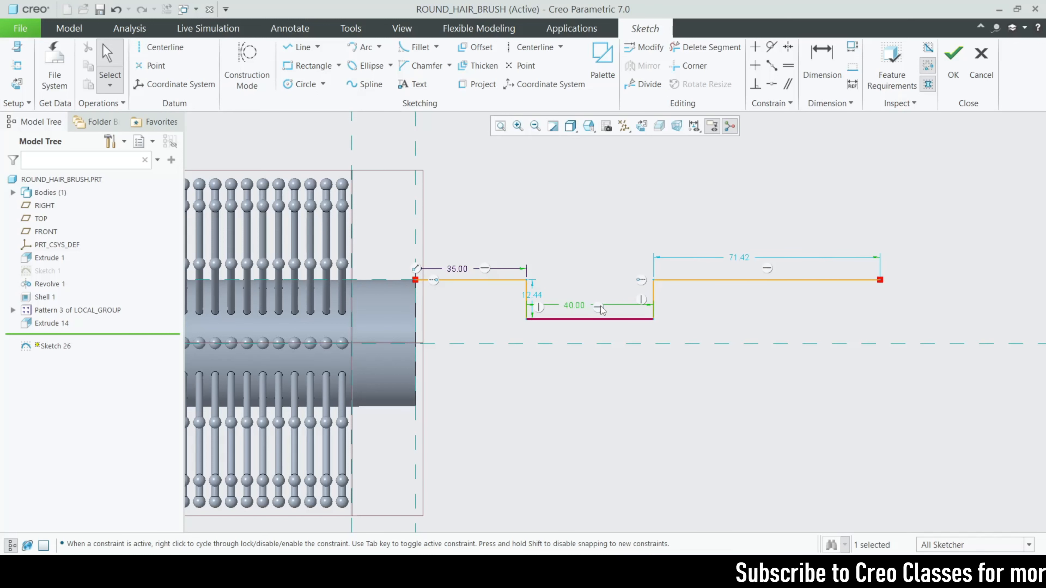
Set the last horizontal segment's length to 150
double_click(738, 258)
type("150")
key("Return")
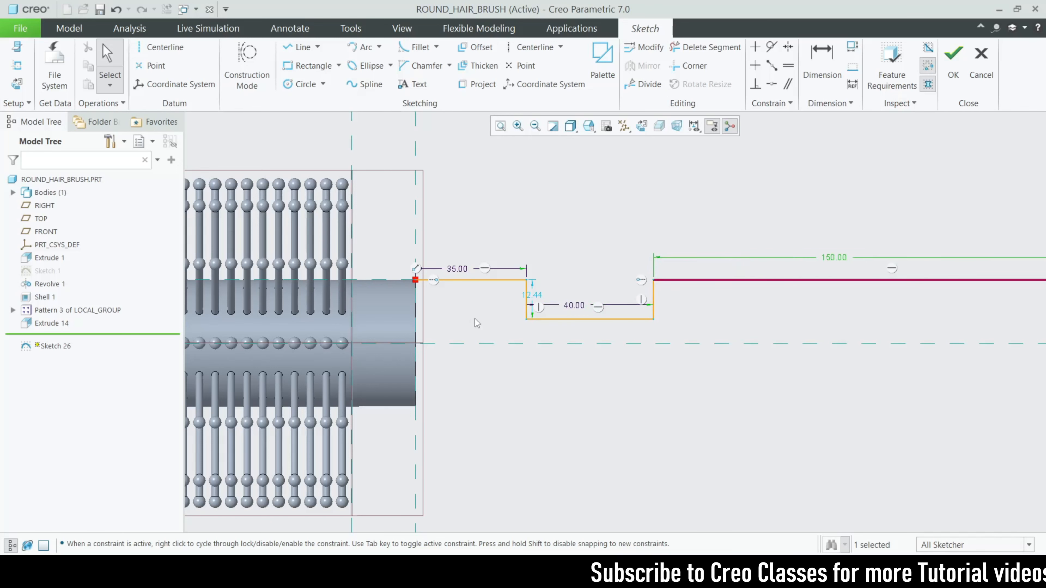
Draw a downward-bulging arc of about 30 radius between the notch's two upper corners
scroll(536, 293, "up", 3)
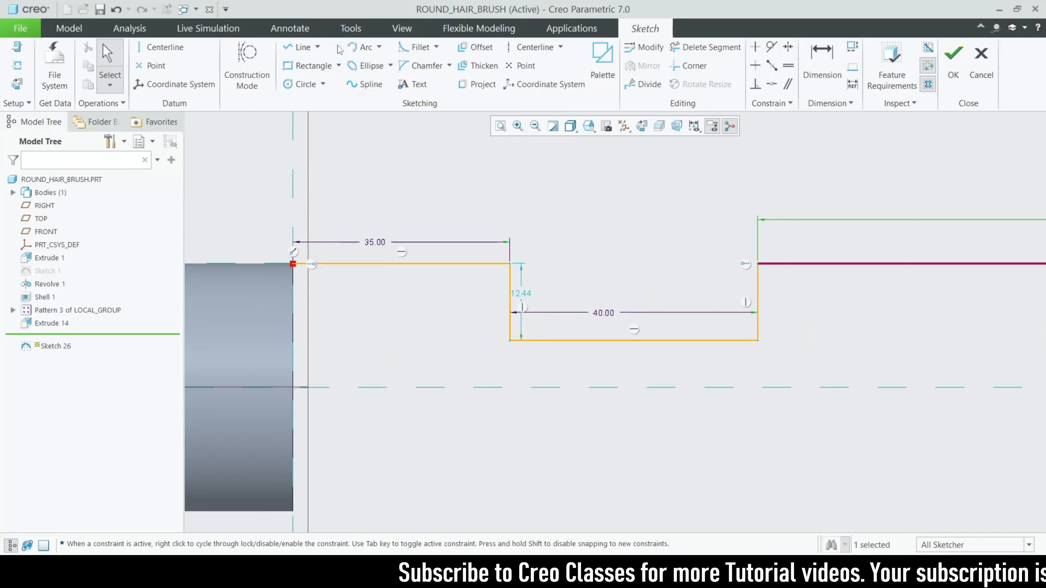
left_click(363, 47)
left_click(510, 263)
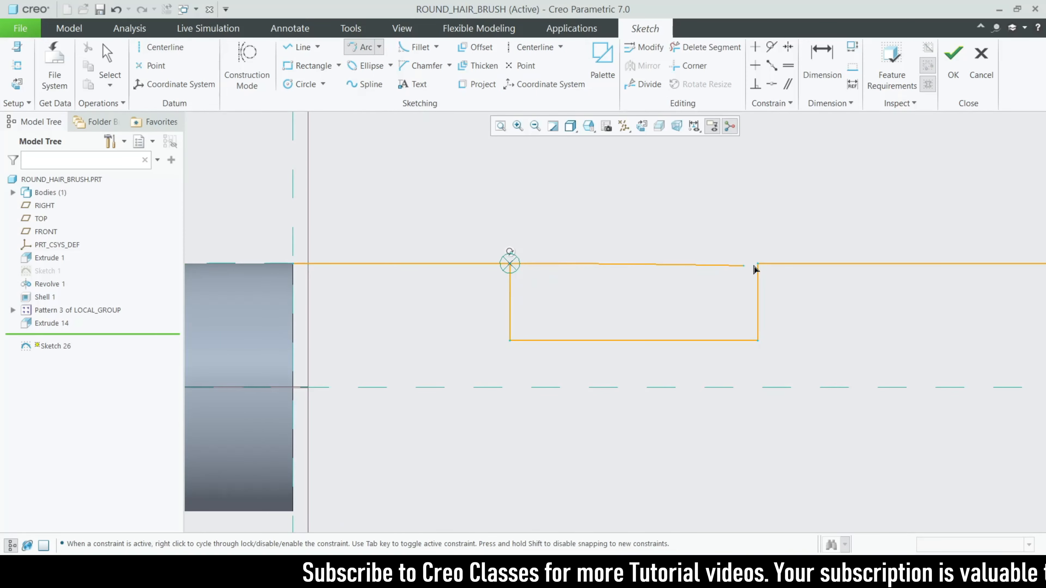
middle_click(728, 297)
left_click(758, 264)
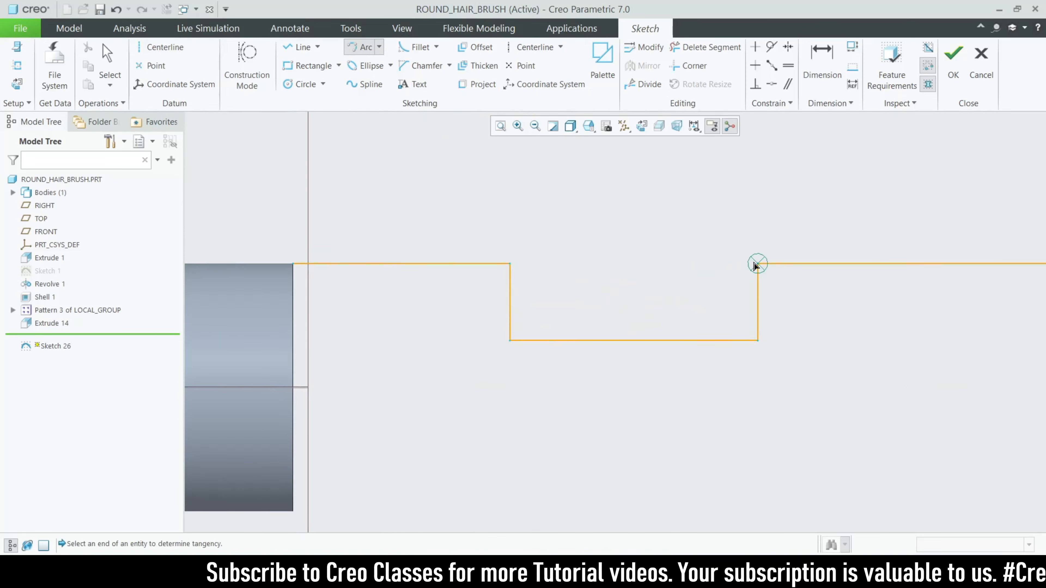
left_click(510, 264)
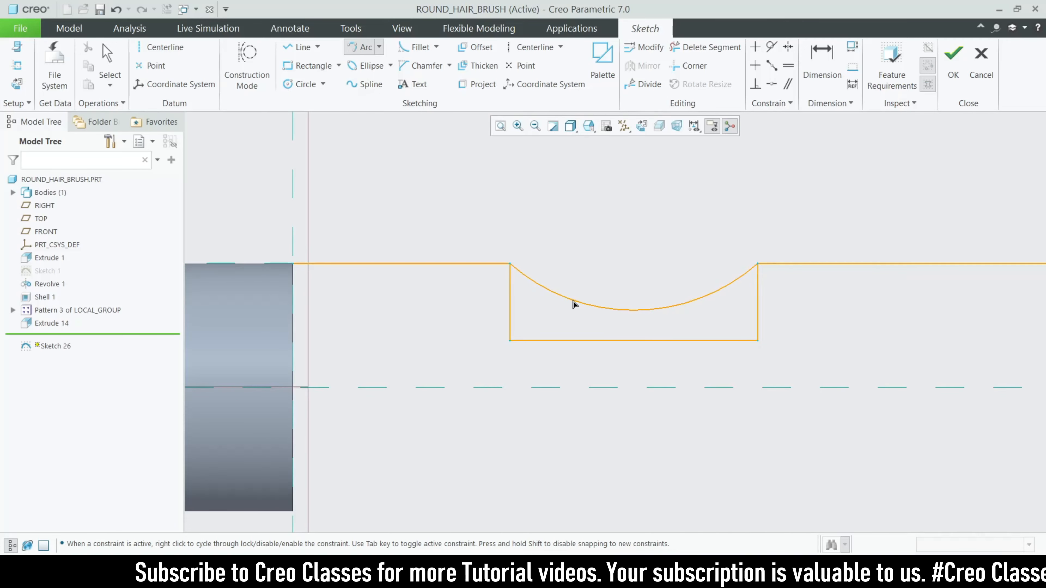
left_click(591, 299)
middle_click(591, 299)
Delete the notch's three straight segments beneath the arc
left_click(822, 66)
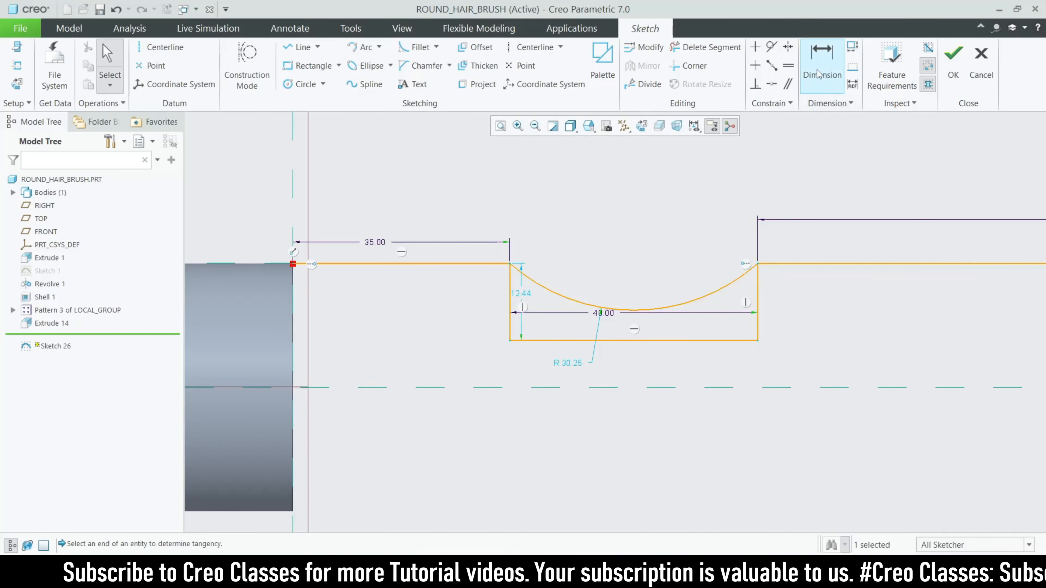
left_click(707, 47)
left_click_drag(494, 313, 723, 352)
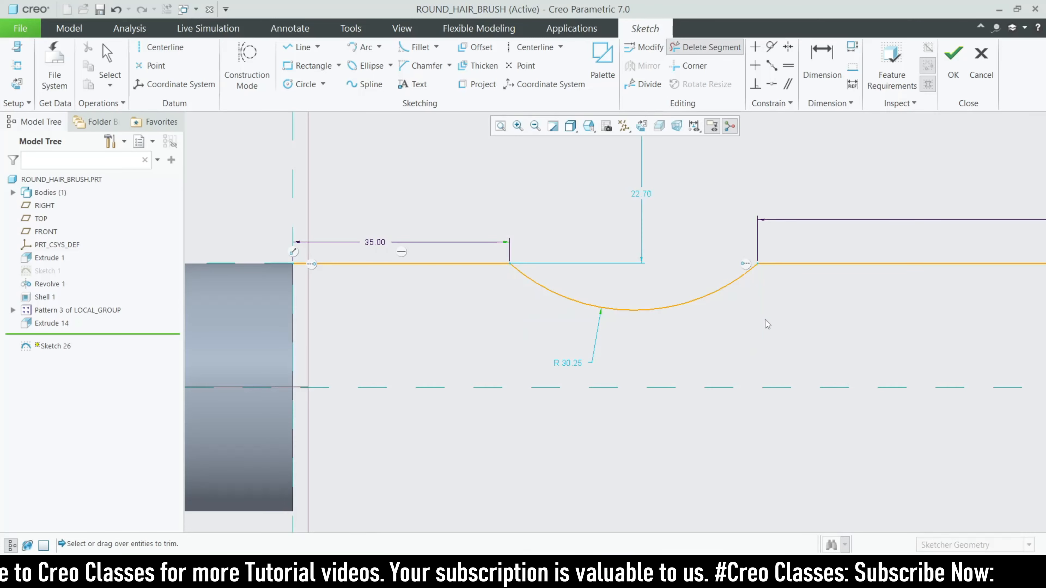
middle_click(723, 352)
scroll(567, 341, "down", 3)
left_click(291, 46)
left_click(392, 292)
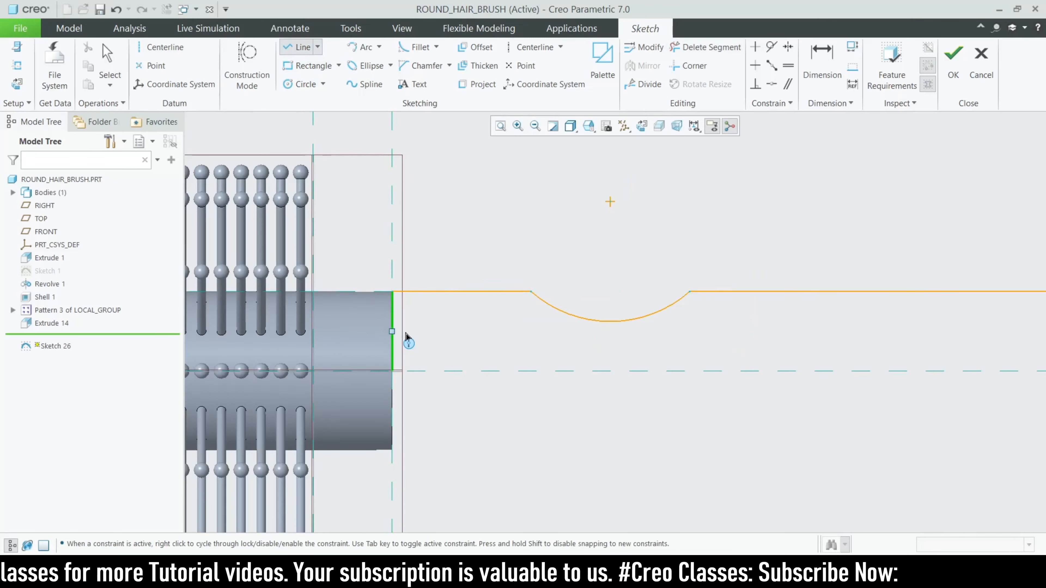
middle_click(392, 370)
Set the radius of the trimmed notch arc to 40
scroll(654, 289, "down", 3)
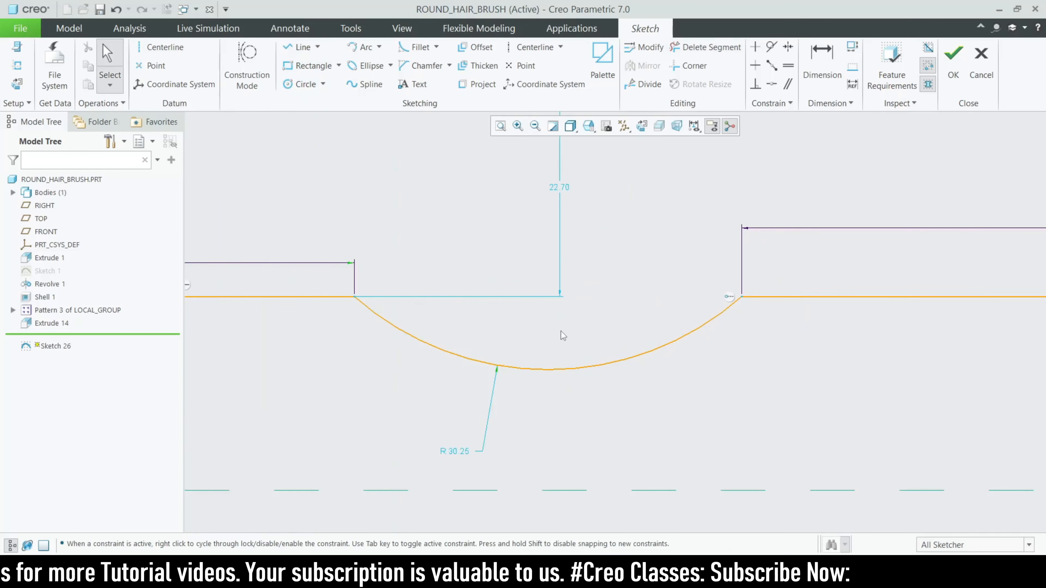
double_click(461, 451)
type("40")
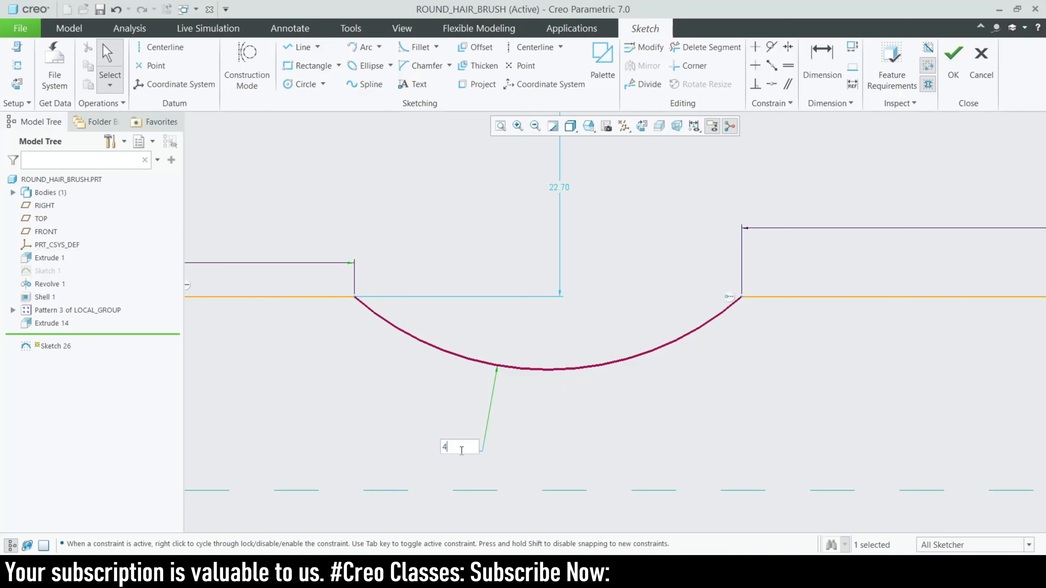
key("Return")
Undo the arc's radius change and the deletion of the notch's straight segments
scroll(444, 451, "up", 3)
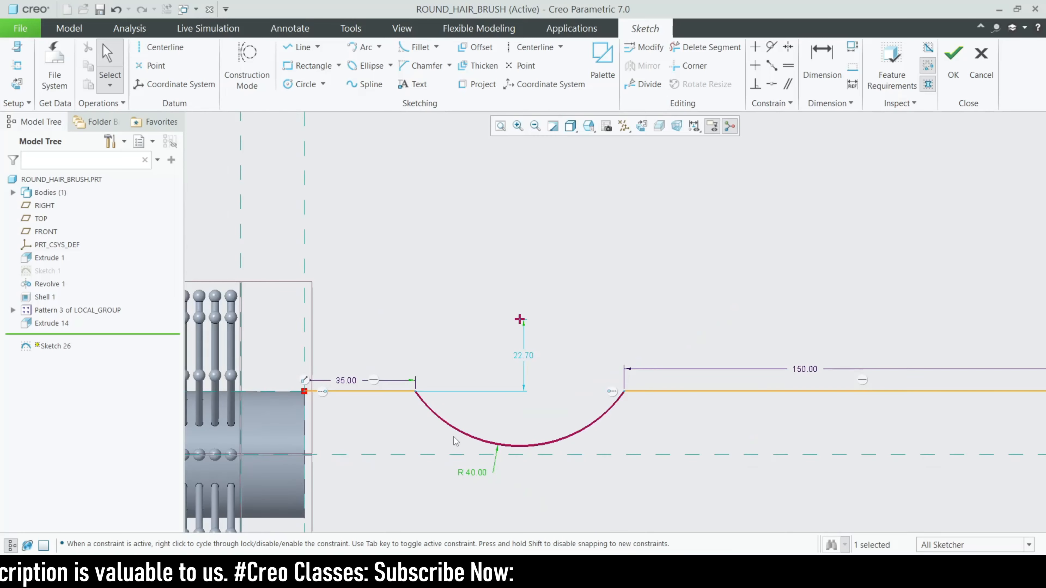
scroll(454, 440, "down", 1)
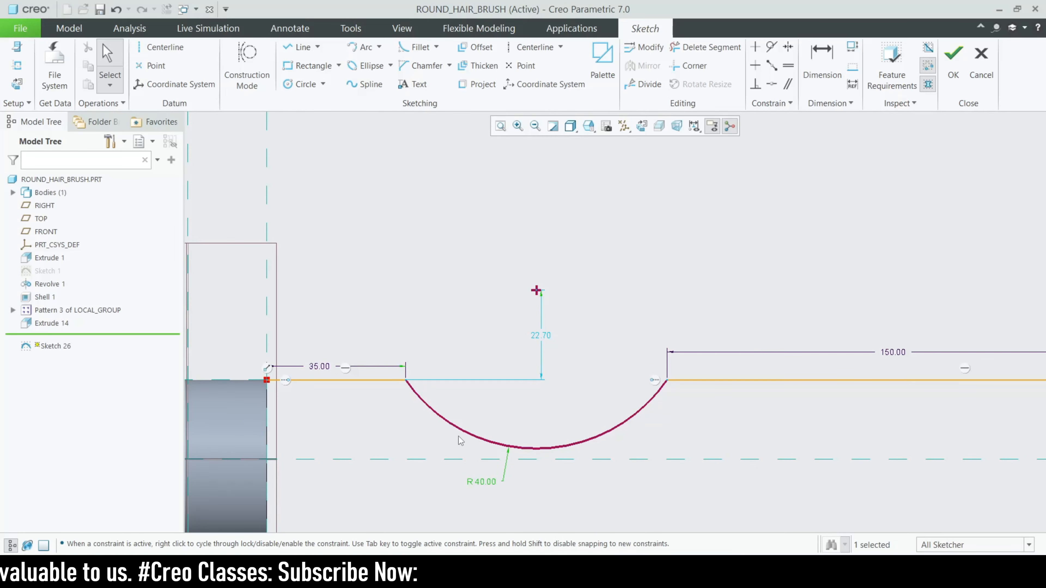
scroll(461, 440, "up", 1)
key("ctrl+z")
key("ctrl+z")
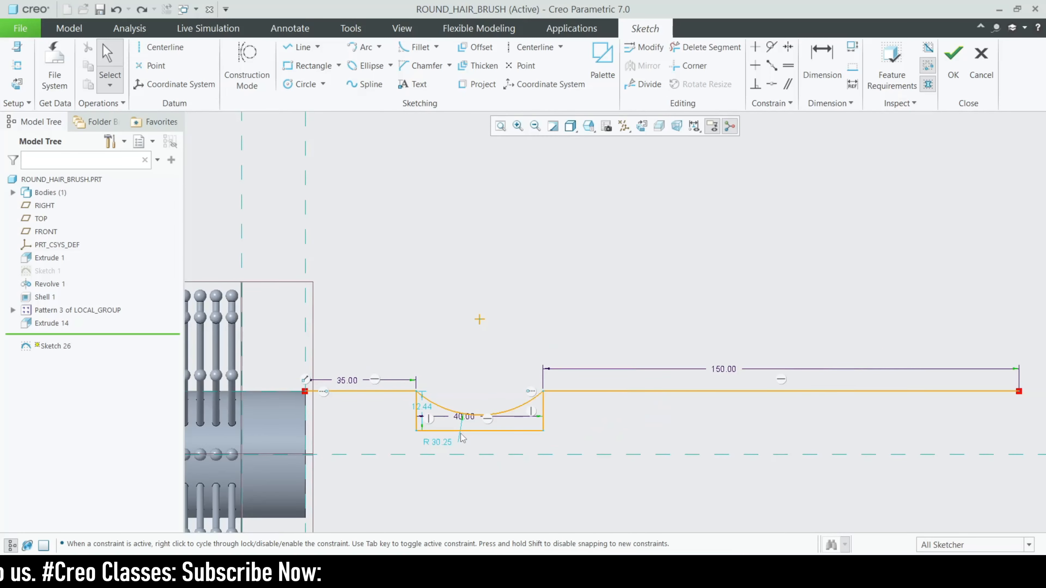
Set the arc's radius to 40 while the straight notch segments are still in place
scroll(455, 429, "down", 6)
double_click(444, 498)
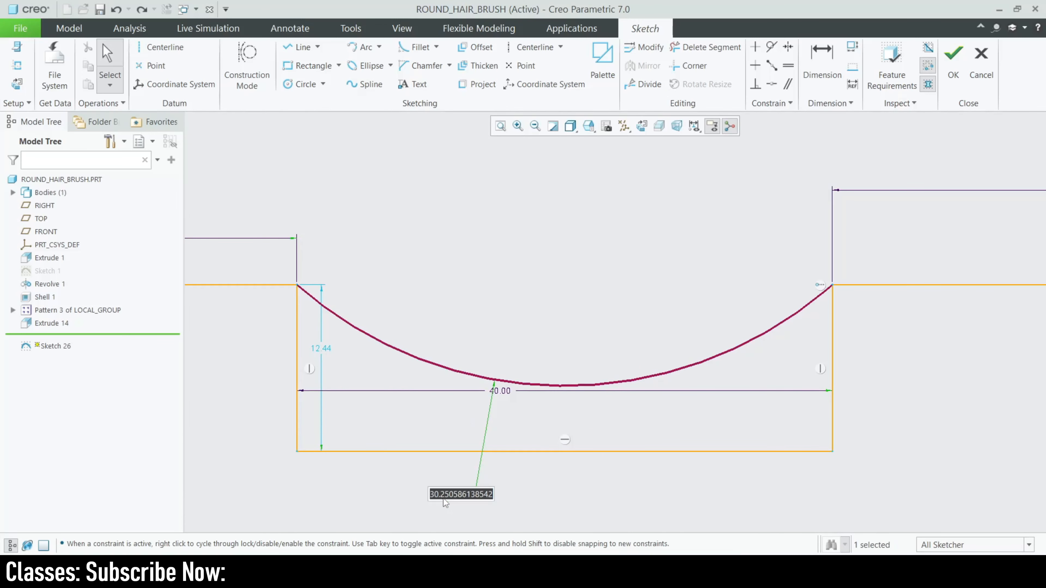
type("40")
key("Return")
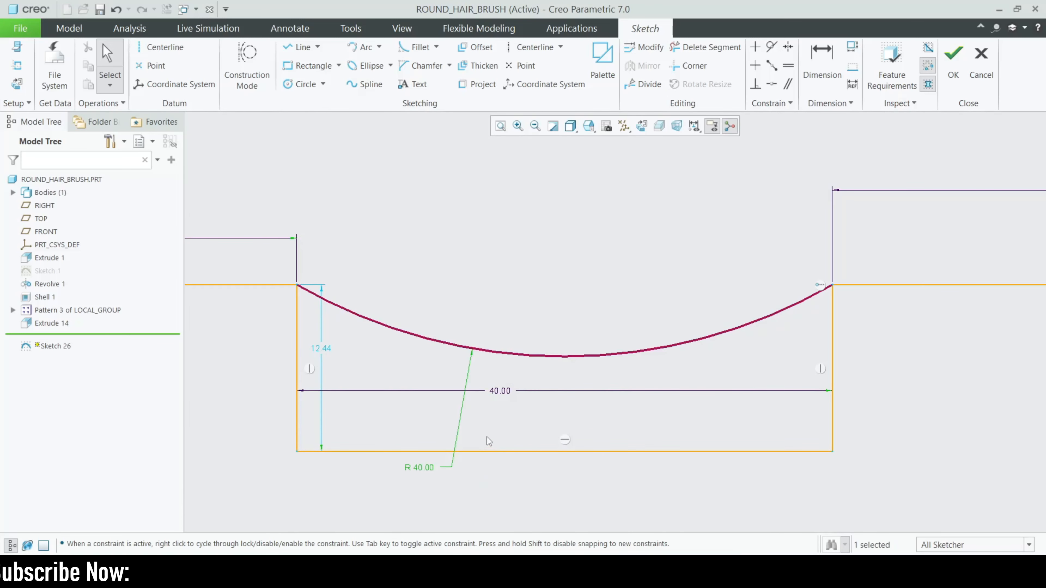
Trim away the two vertical segments and the lower horizontal segment of the notch, keeping the arc
left_click(708, 48)
mouse_move(293, 448)
left_mouse_down()
mouse_move(753, 439)
mouse_move(845, 391)
left_mouse_up()
scroll(603, 463, "up", 2)
scroll(655, 459, "up", 4)
middle_click(676, 459)
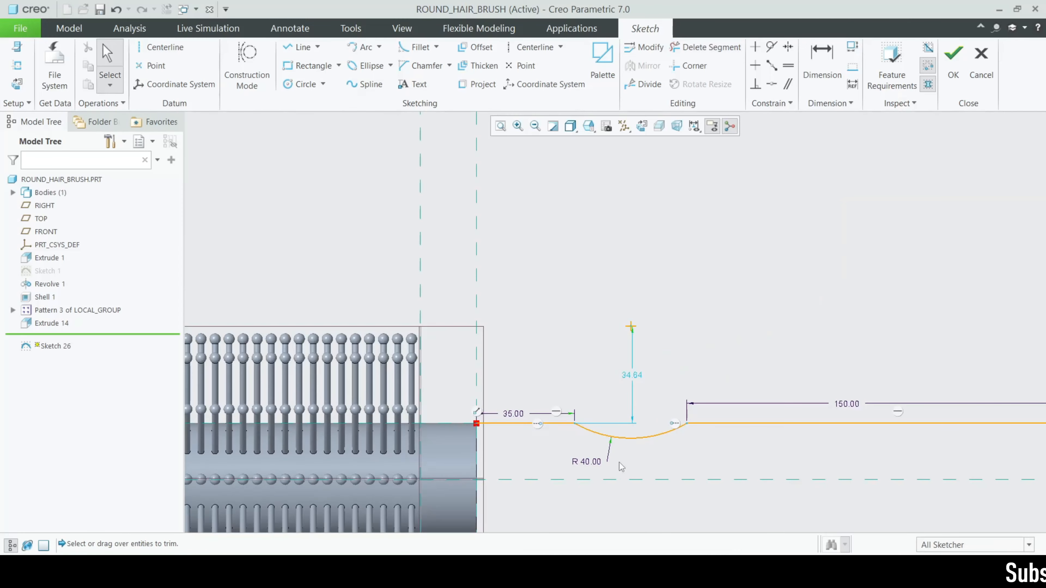
Close the handle profile with lines down the plug's face to the axis, 225 along the axis, and up to the outer end
scroll(523, 450, "up", 3)
scroll(593, 468, "down", 3)
left_click(297, 47)
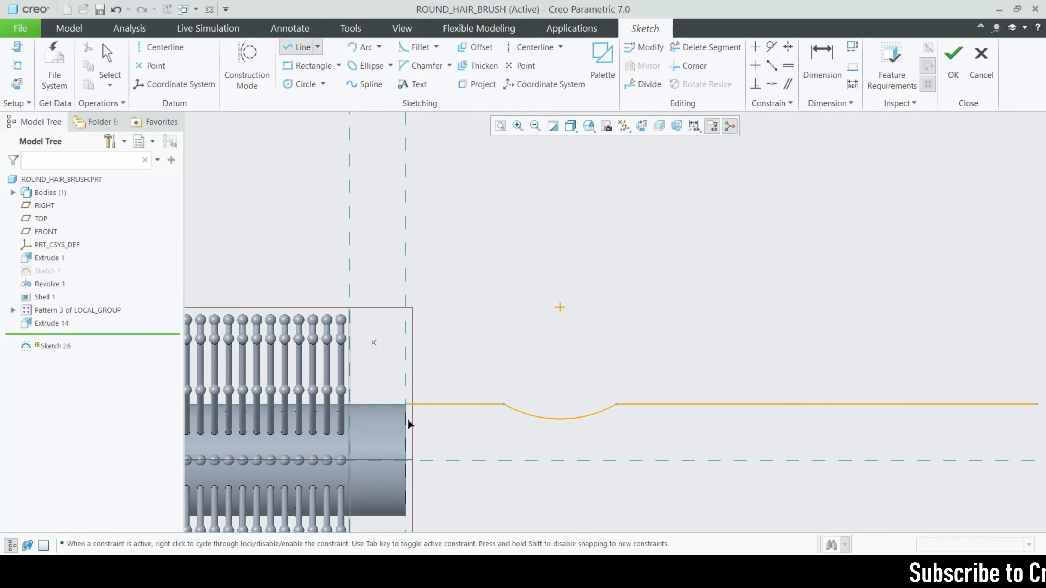
scroll(416, 445, "down", 3)
left_click(390, 465)
scroll(300, 495, "up", 3)
left_click(736, 486)
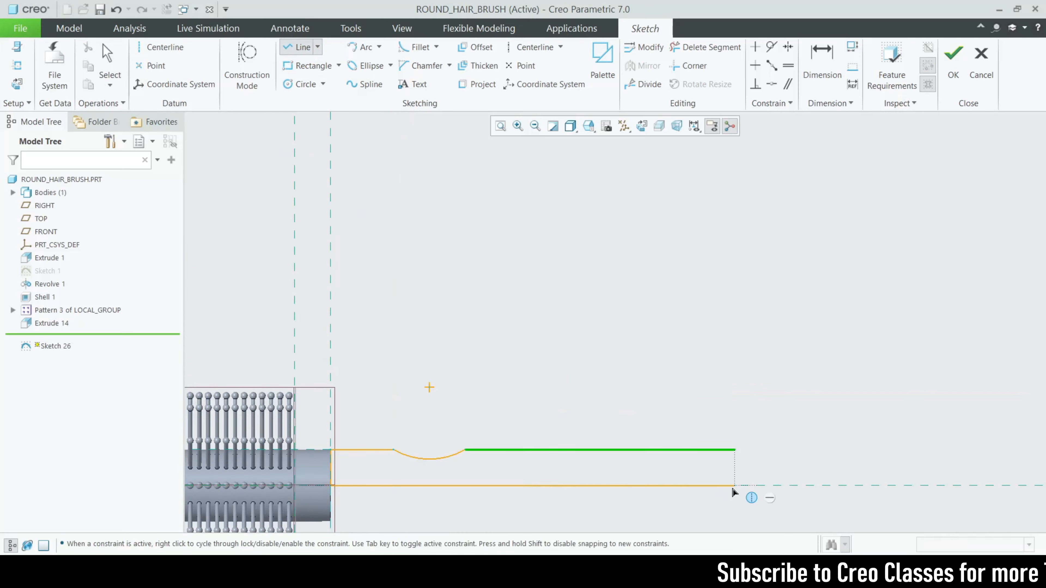
left_click(736, 453)
middle_click(739, 461)
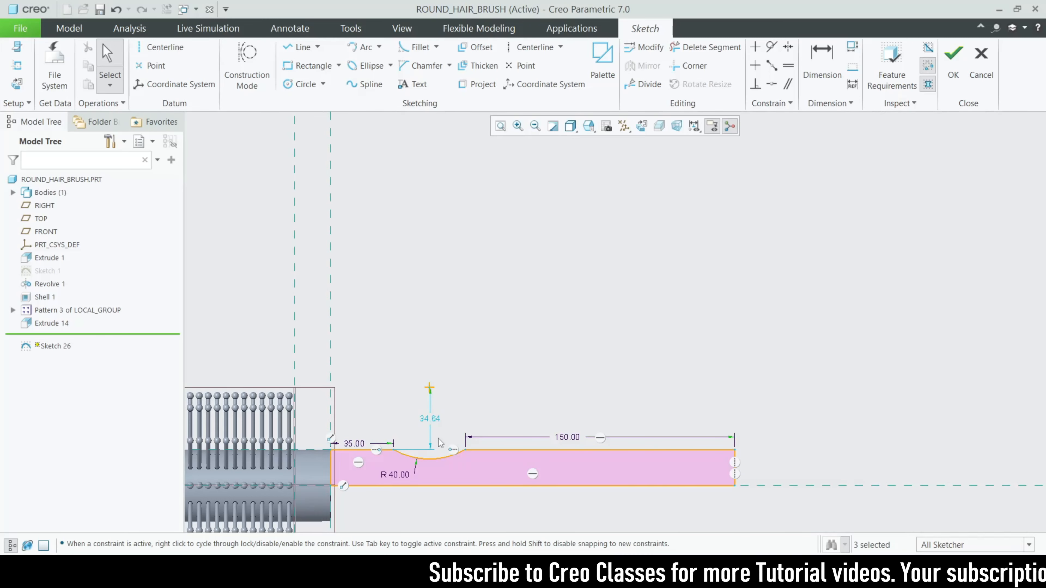
Add a horizontal centerline along the brush axis and finish the sketch
left_click(532, 47)
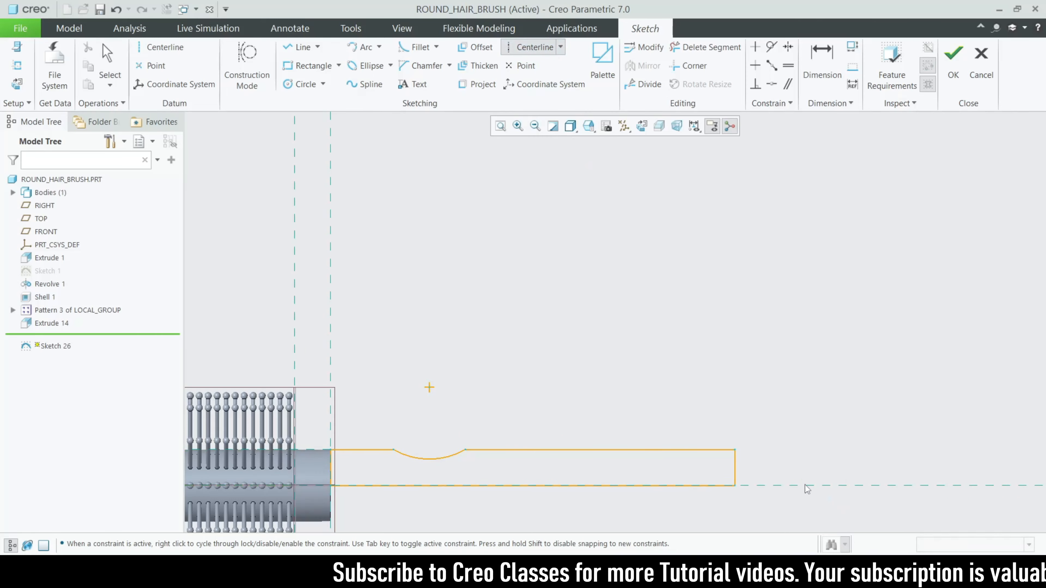
left_click(848, 490)
middle_click(849, 490)
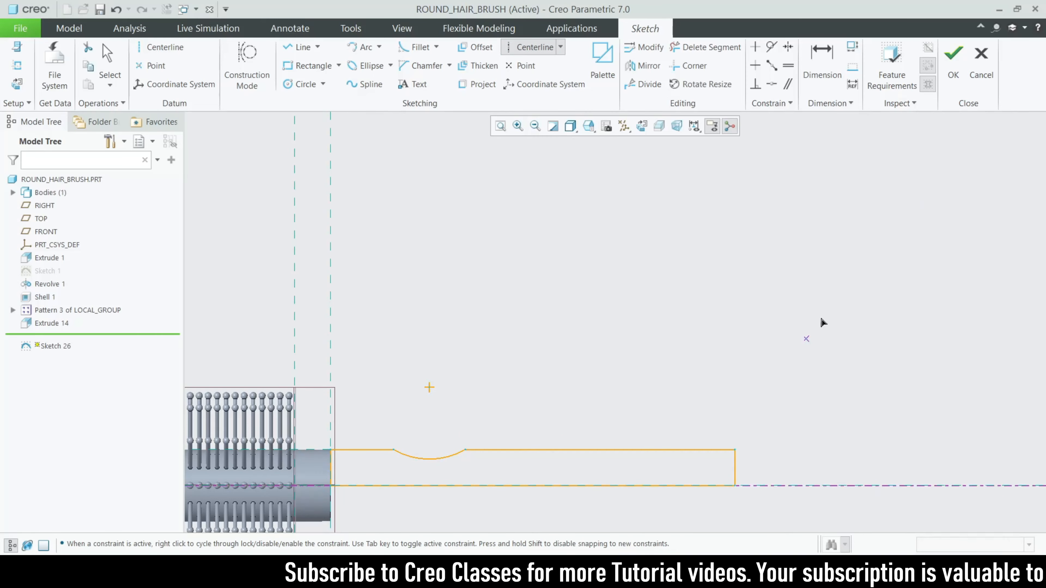
left_click(961, 73)
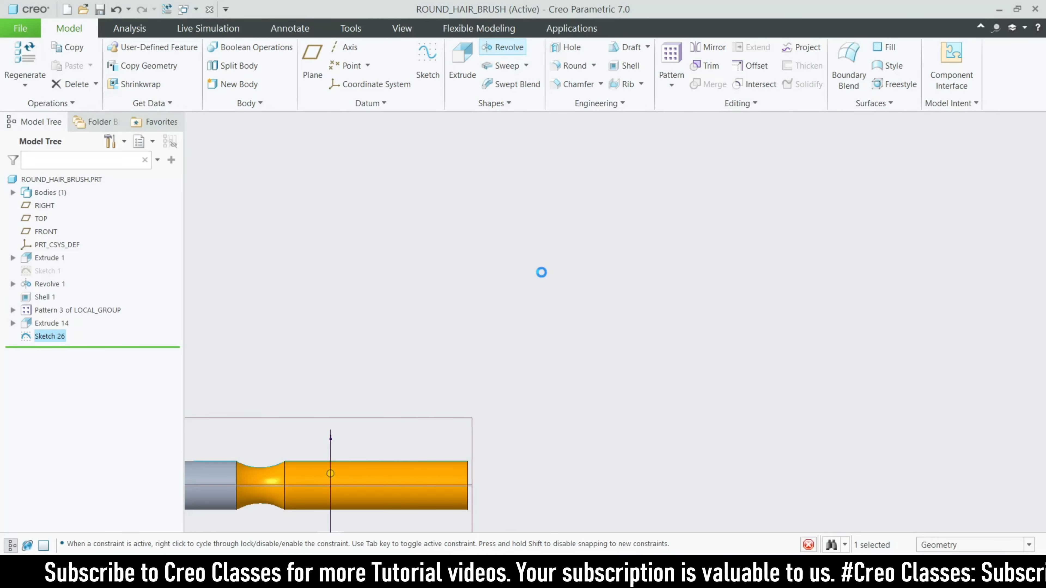
Revolve the handle profile 360° around its centerline as a solid
scroll(570, 451, "down", 4)
mouse_move(514, 490)
middle_mouse_down()
mouse_move(504, 509)
mouse_move(507, 474)
middle_mouse_up()
scroll(577, 432, "up", 5)
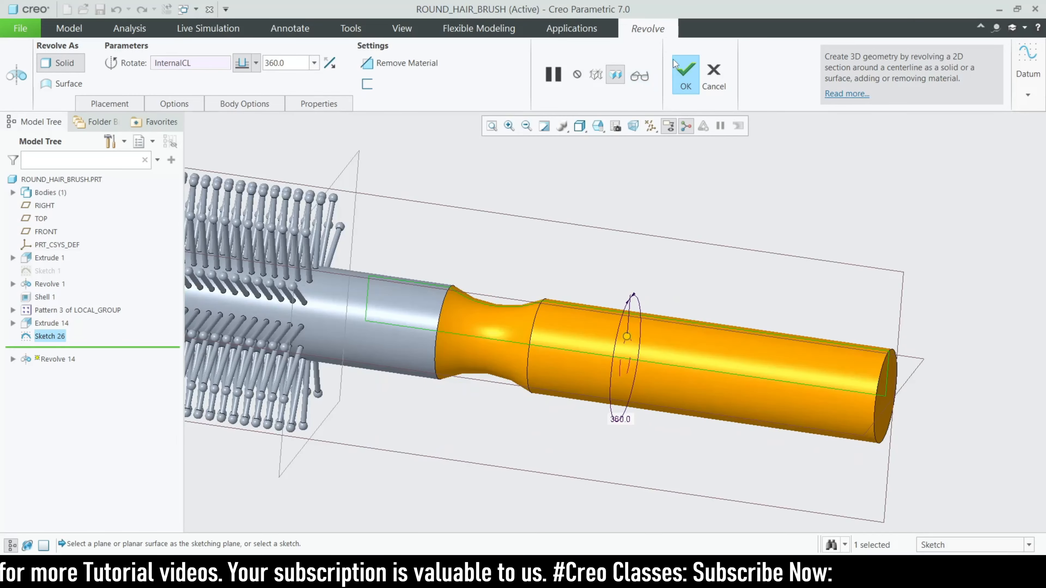
left_click(686, 71)
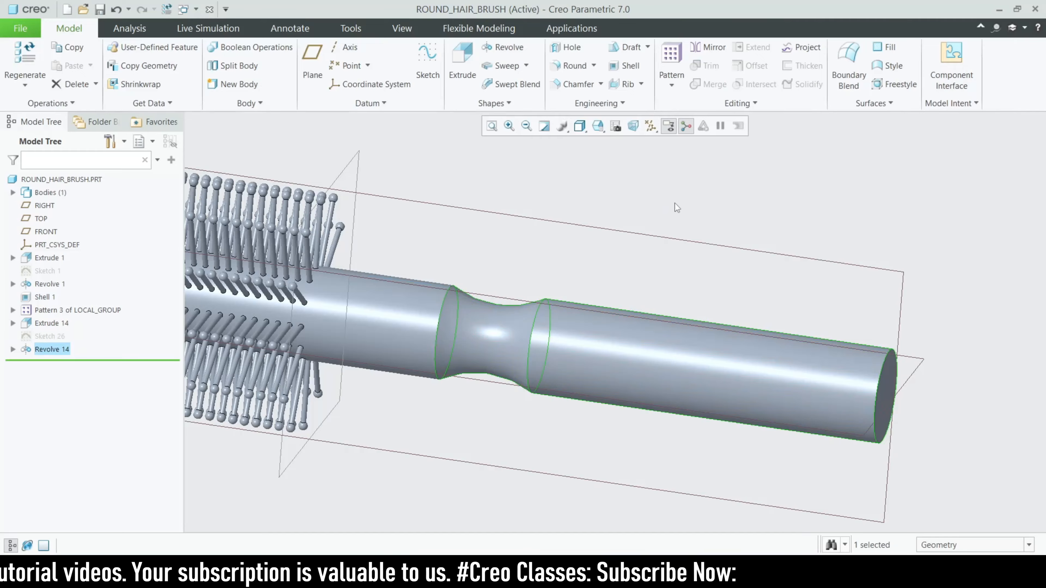
Reopen the handle's profile sketch for editing and orient it parallel to the screen
scroll(483, 350, "down", 5)
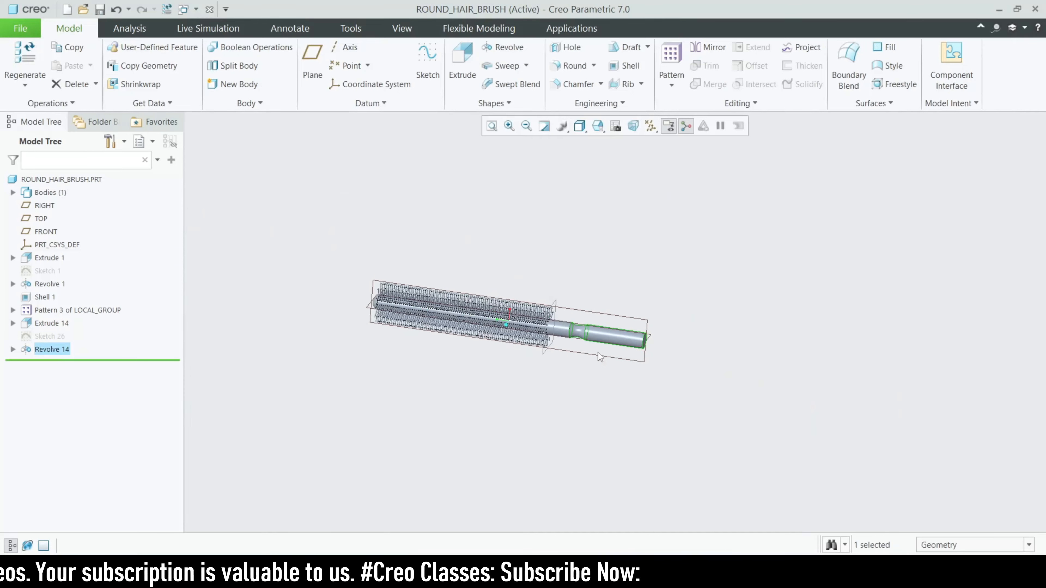
scroll(460, 358, "up", 3)
middle_click_drag(459, 358, 824, 267)
scroll(838, 261, "up", 3)
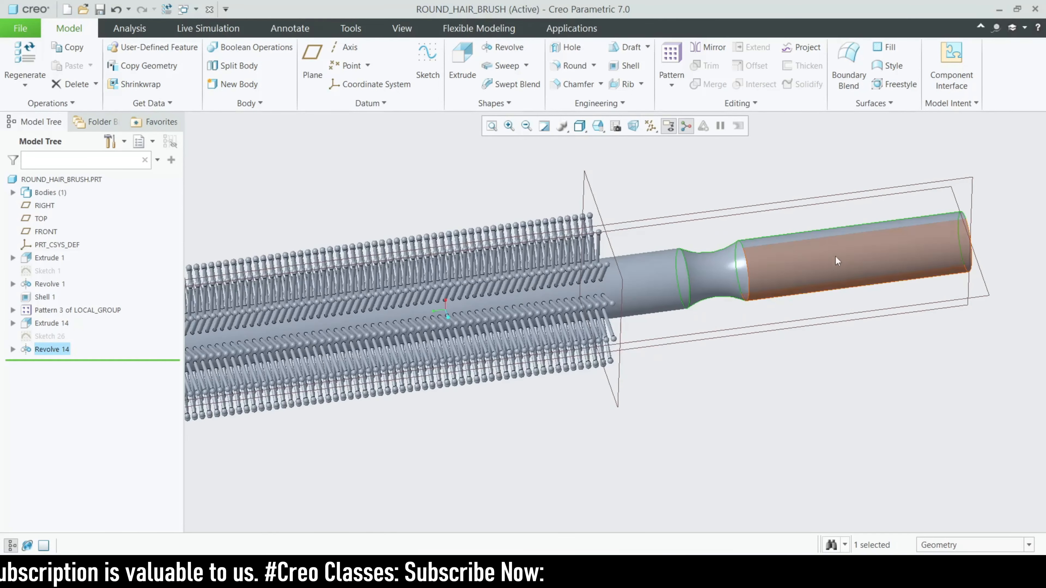
left_click(73, 336)
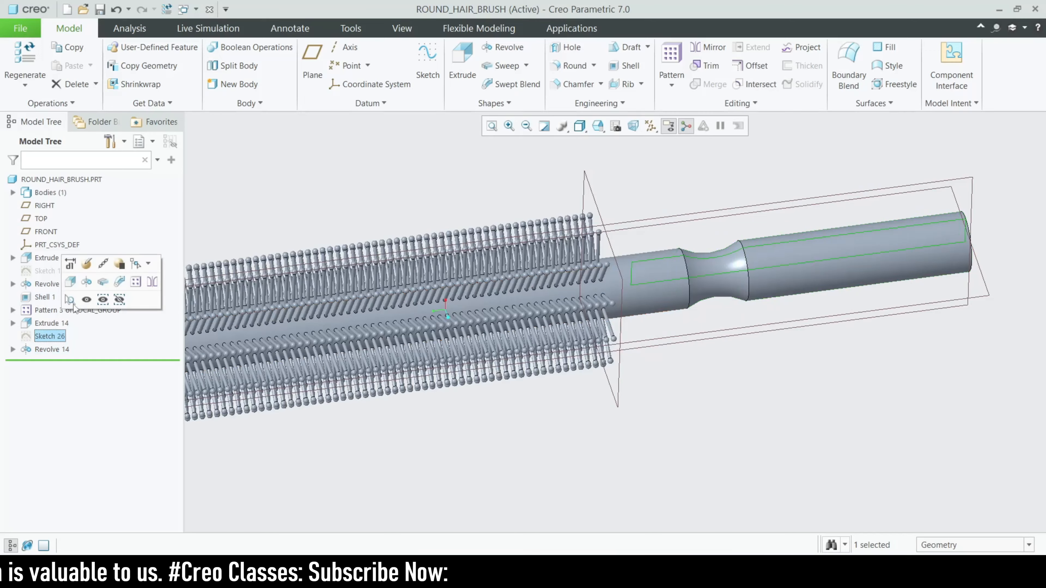
left_click(86, 264)
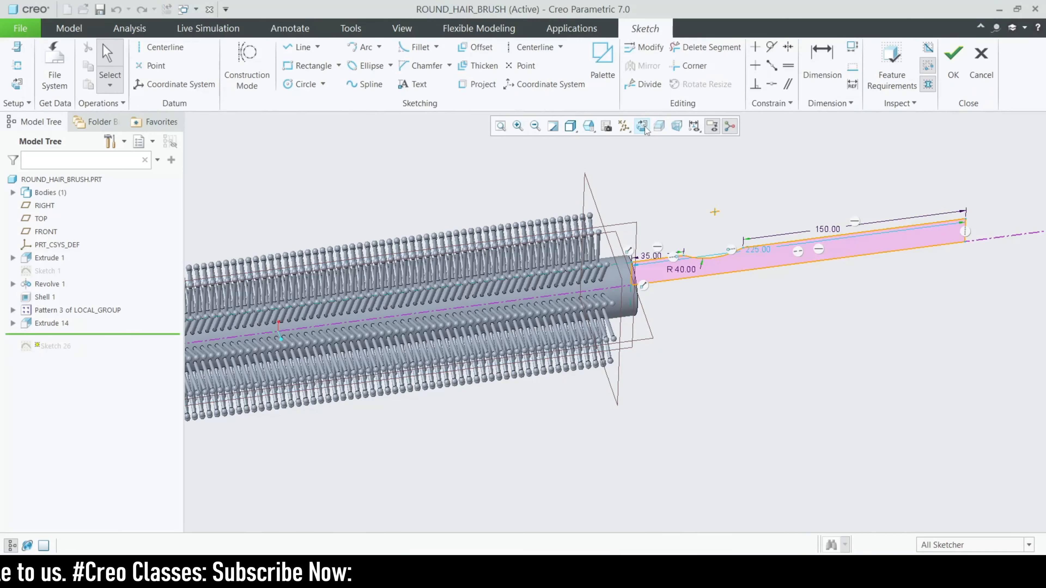
left_click(641, 125)
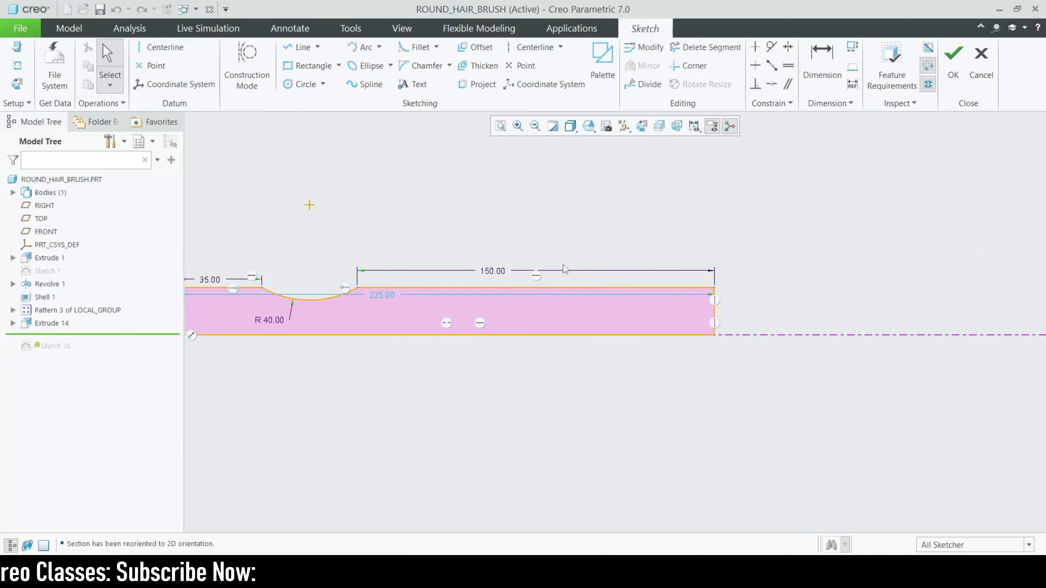
Try to lengthen the handle's long upper segment to 200 with the profile closed, and undo it
double_click(496, 273)
type("200")
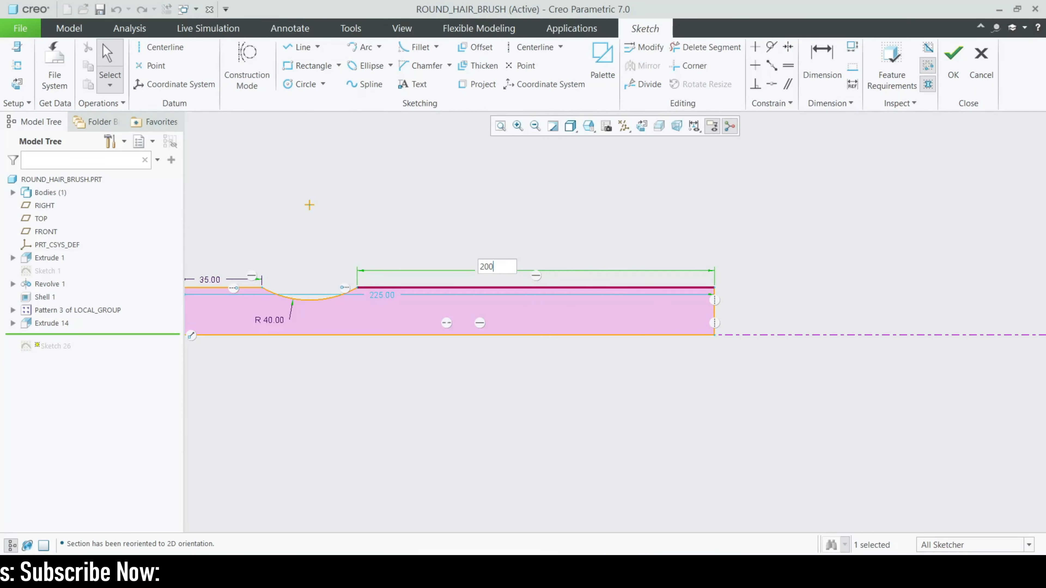
key("Return")
key("ctrl+z")
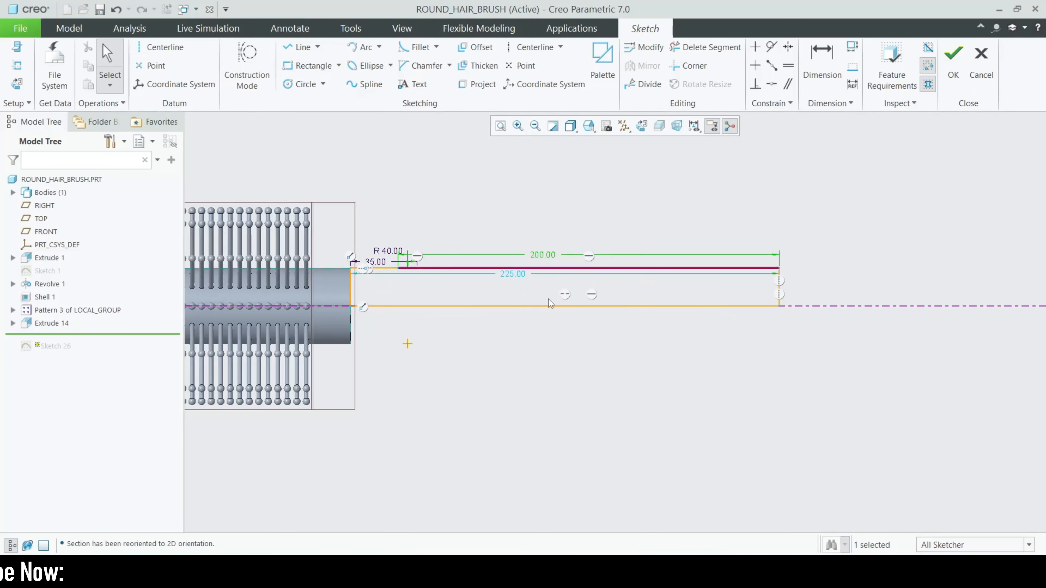
Delete the vertical line closing the handle profile's outer end
left_click(706, 48)
scroll(787, 276, "up", 2)
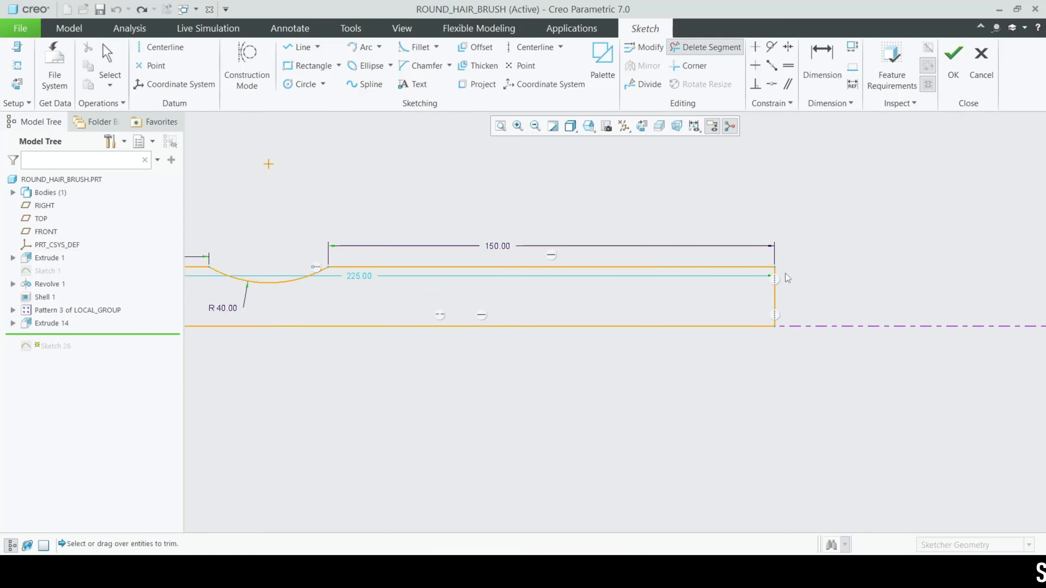
key("Escape")
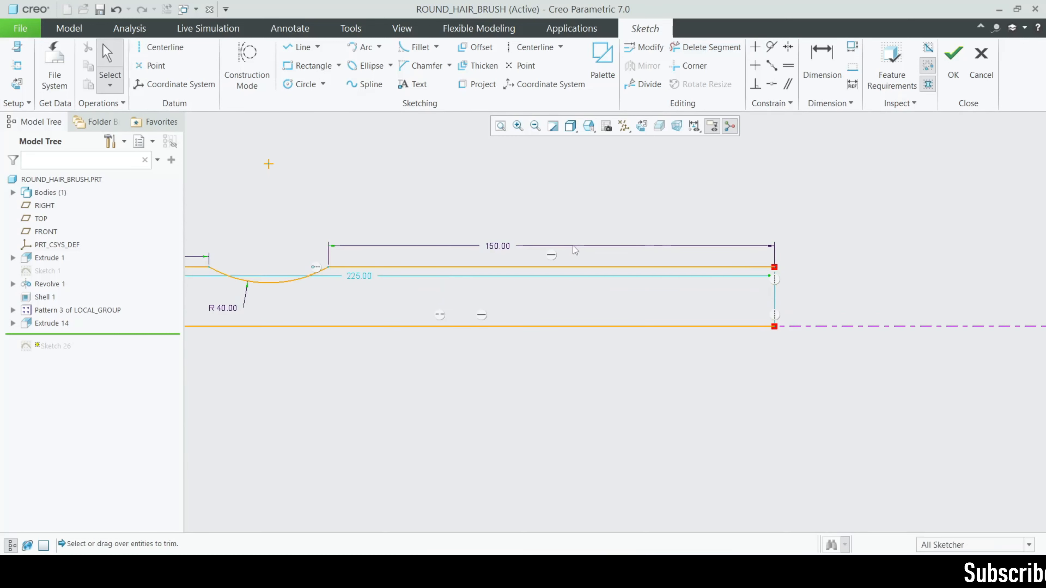
Set the long upper segment of the open-ended handle profile to 200
double_click(509, 250)
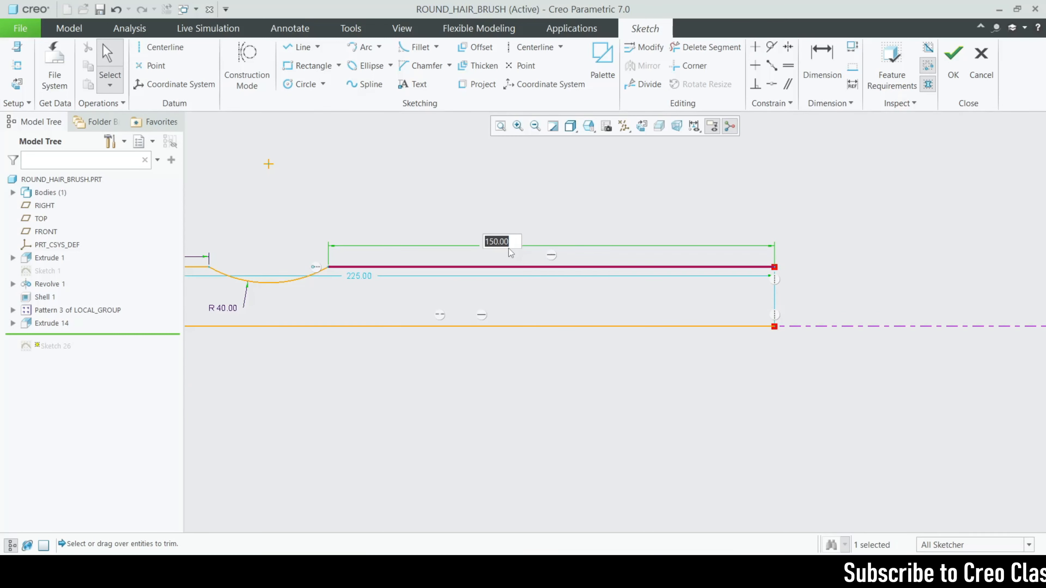
type("200")
key("Return")
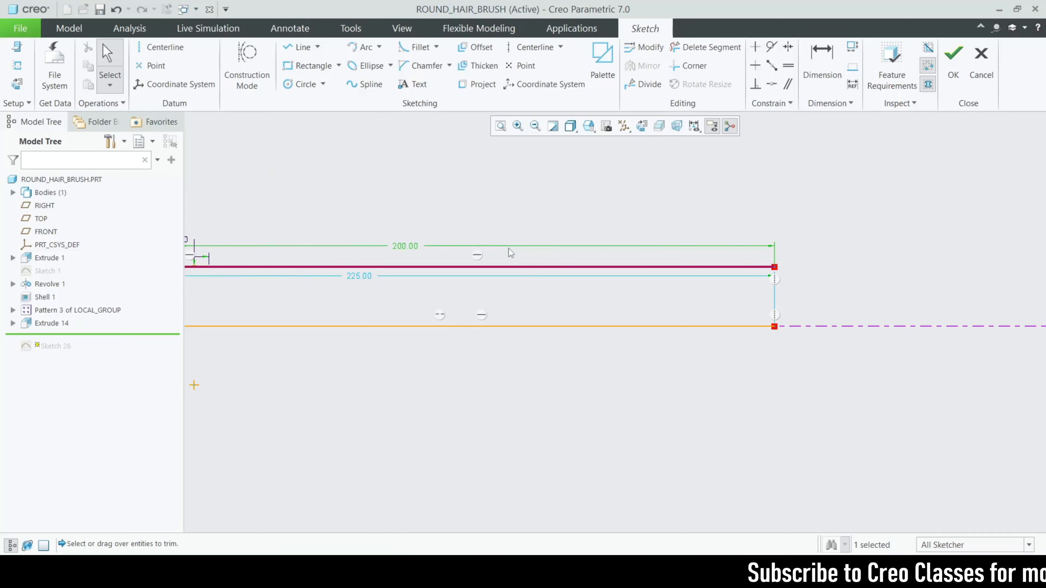
Undo the last length change and draw a horizontal line about 53 long outward from the upper segment's outer end
key("ctrl+z")
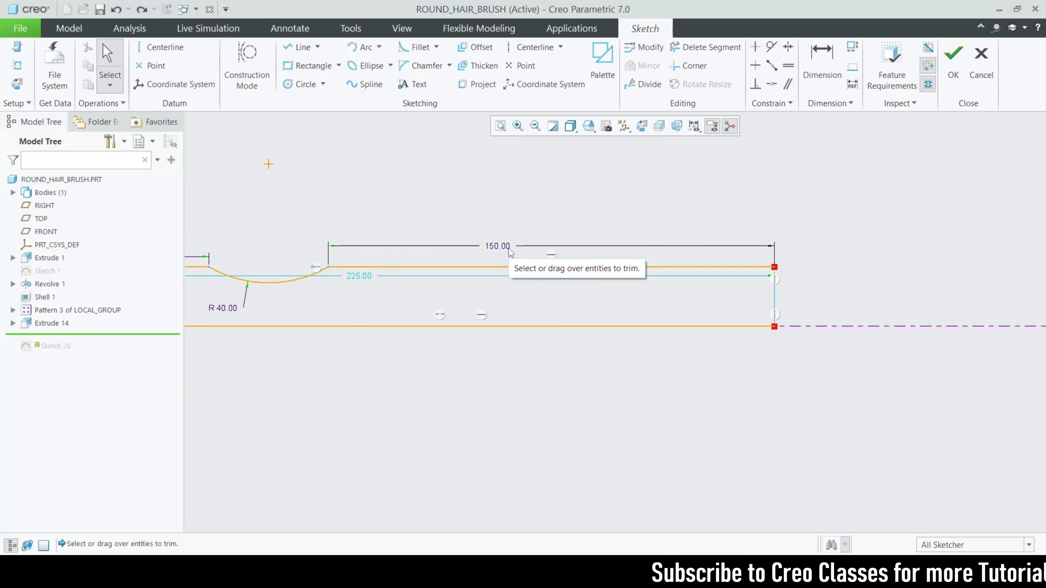
key("l")
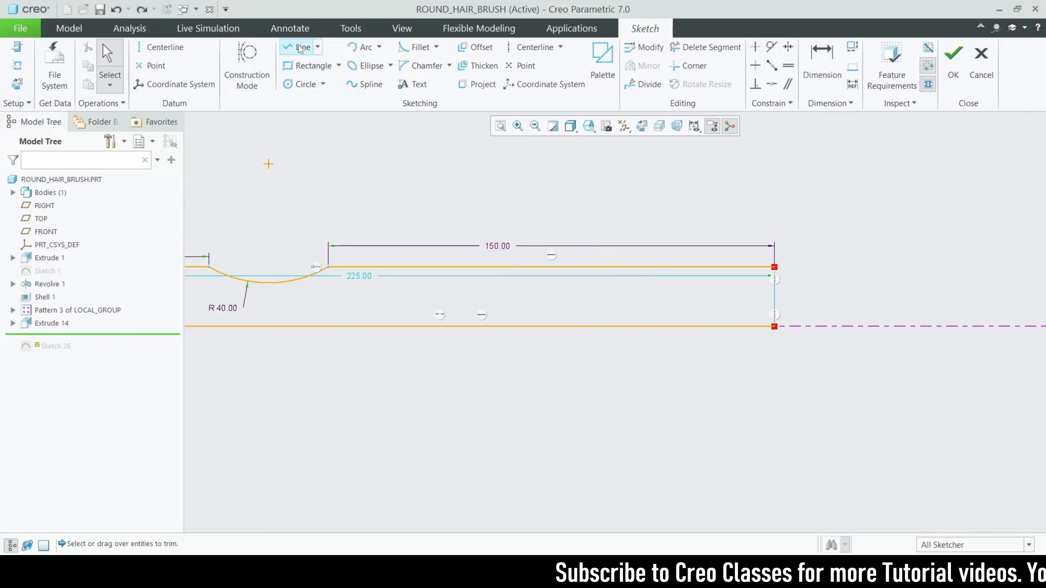
scroll(289, 238, "down", 5)
scroll(330, 266, "up", 3)
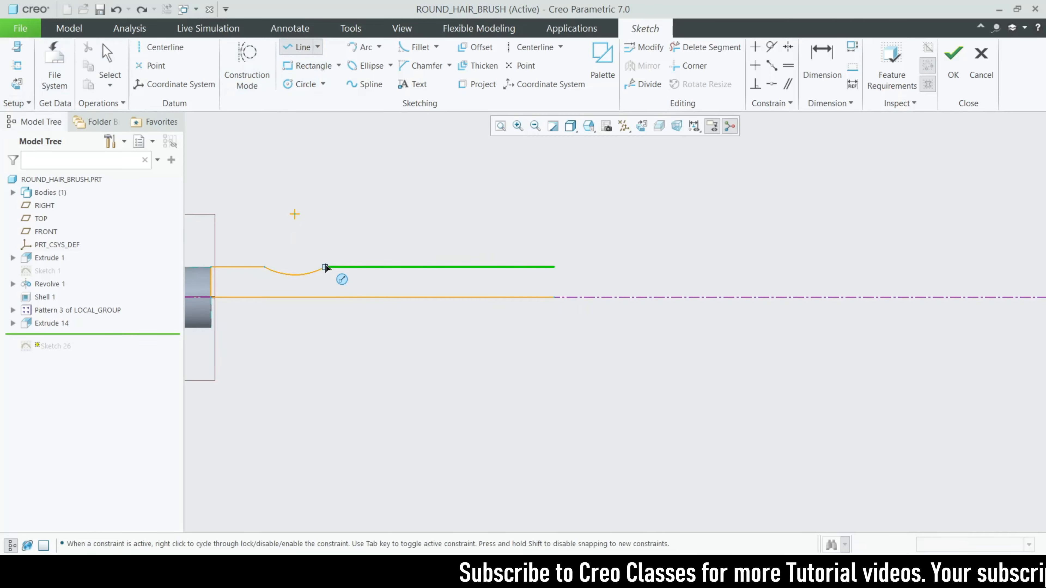
scroll(577, 268, "up", 3)
left_click(528, 262)
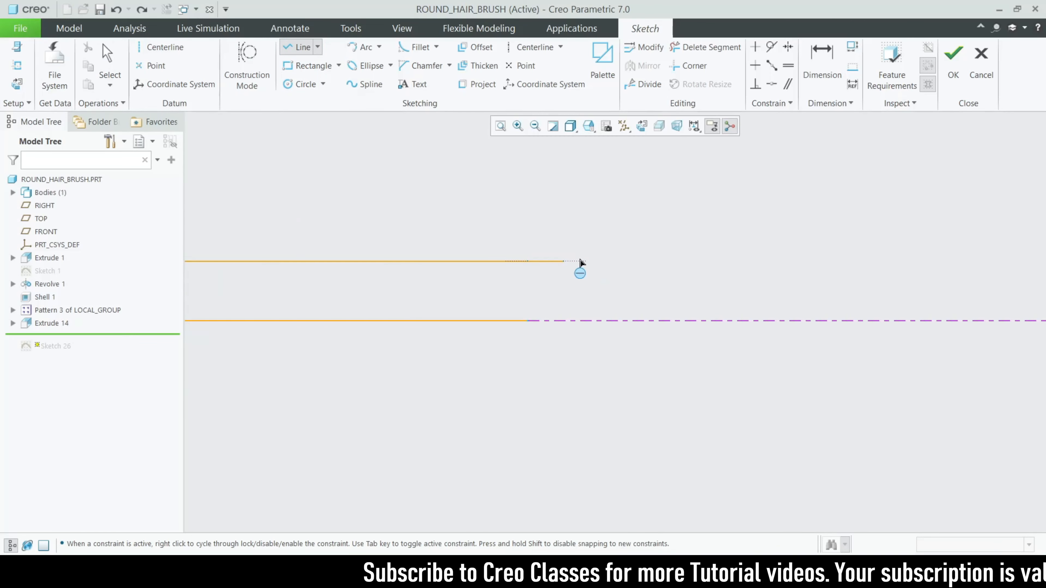
left_click(685, 261)
middle_click(686, 256)
Set the length of the new horizontal line extending the handle profile's upper edge to 50
double_click(591, 226)
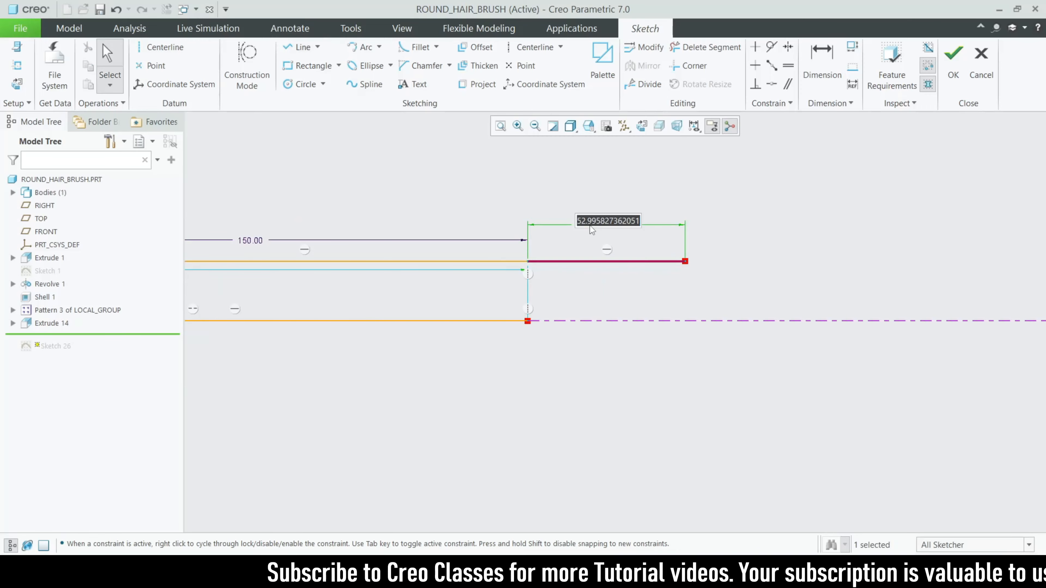
type("50")
key("Return")
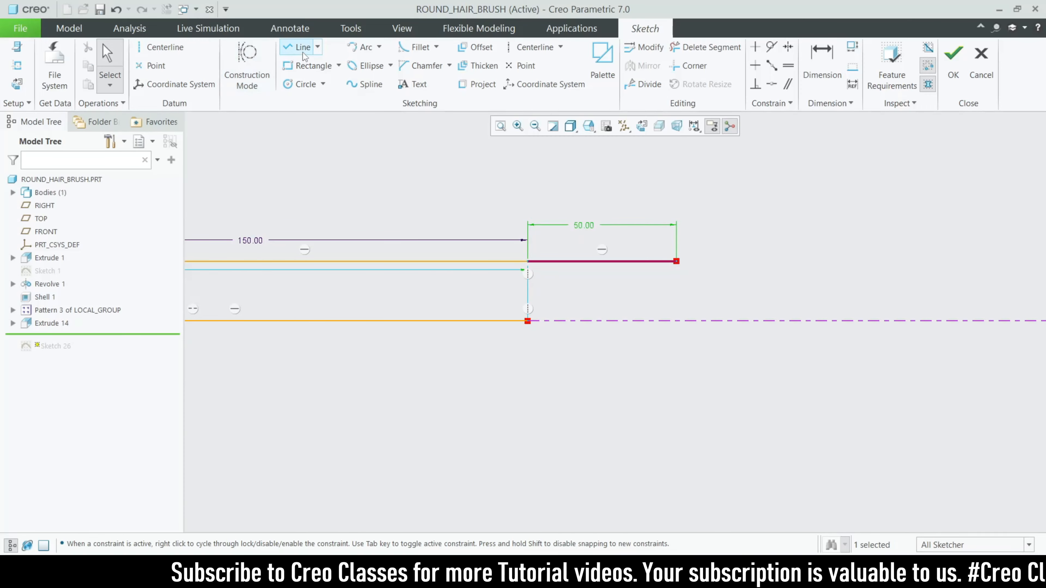